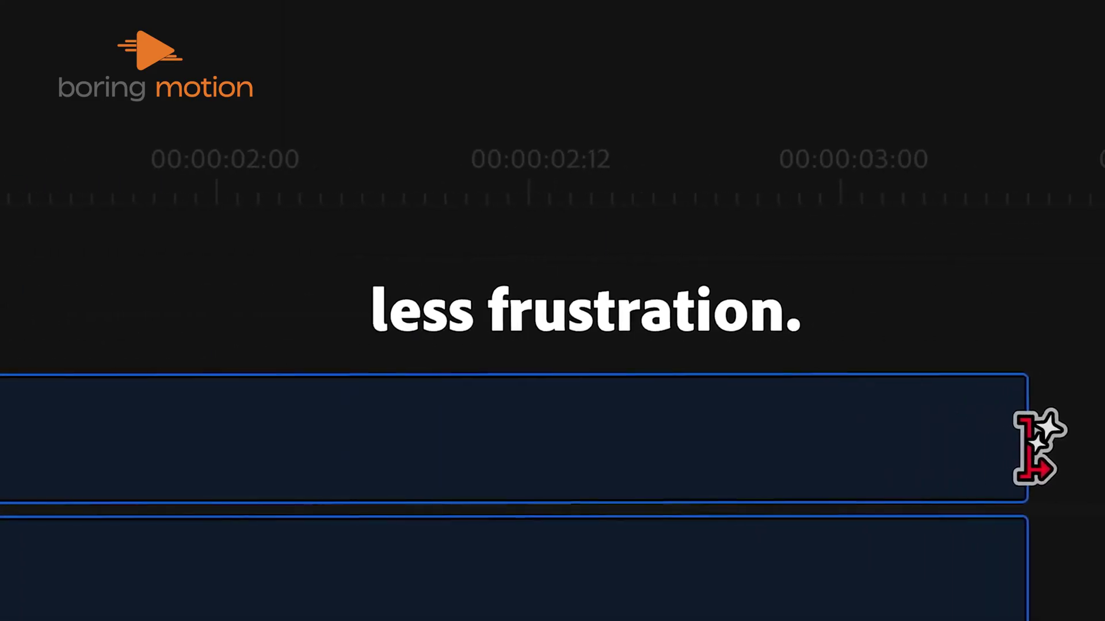
Select the Mural Artist graphic clip and another clip to view their properties
{"action": "left_click", "coordinate": [294, 440]}
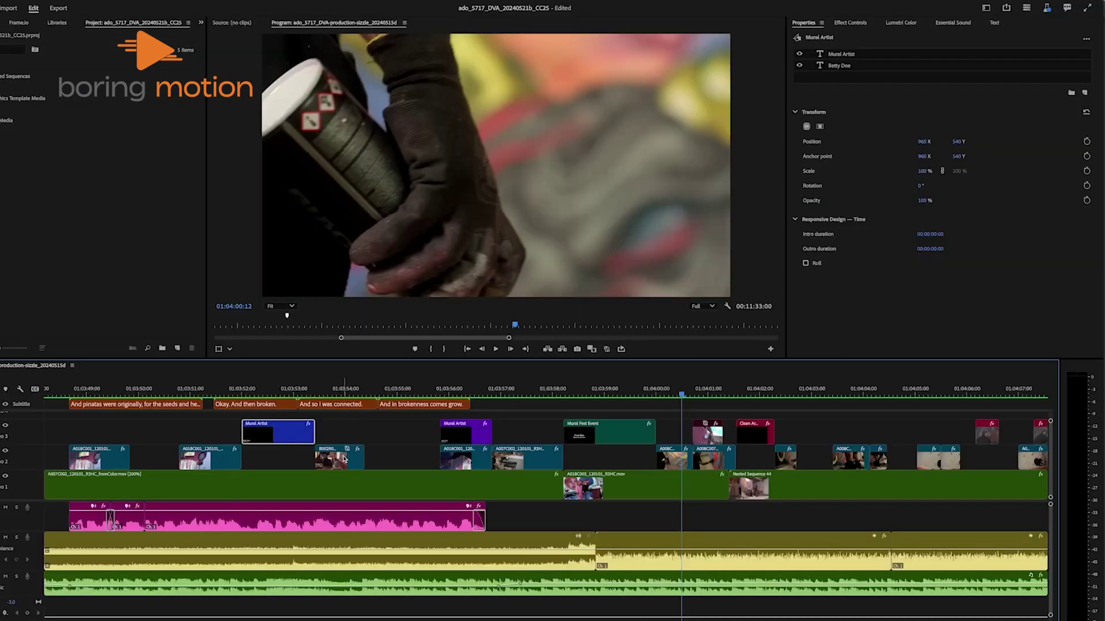
{"action": "left_click", "coordinate": [344, 458]}
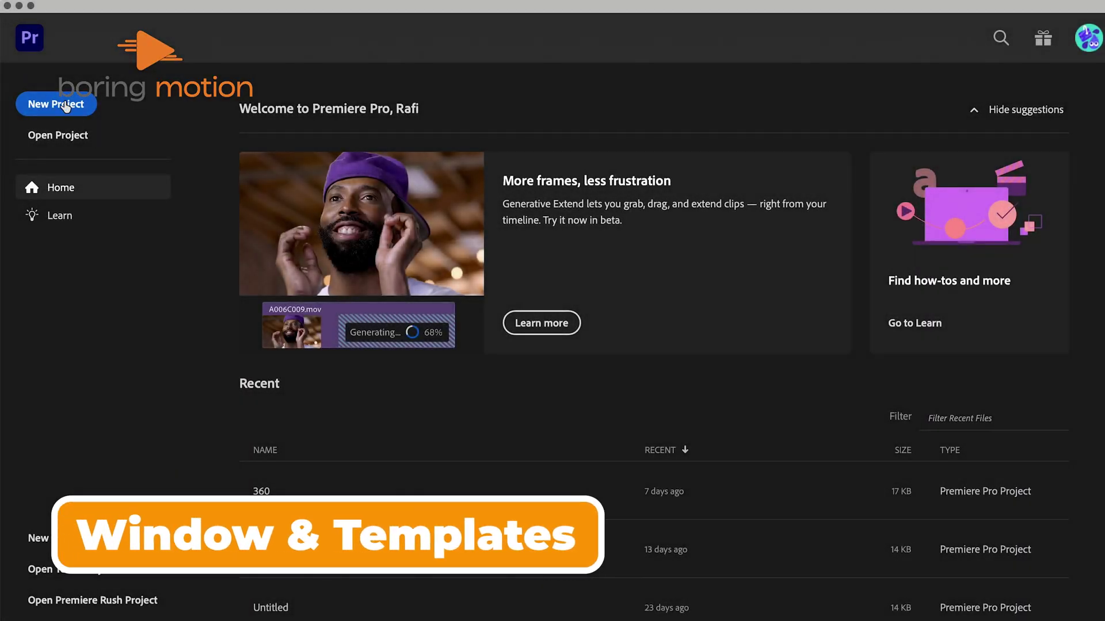
Create a project named 'New Project' from the Social Media Template Project.prproj template
{"action": "left_click", "coordinate": [65, 106]}
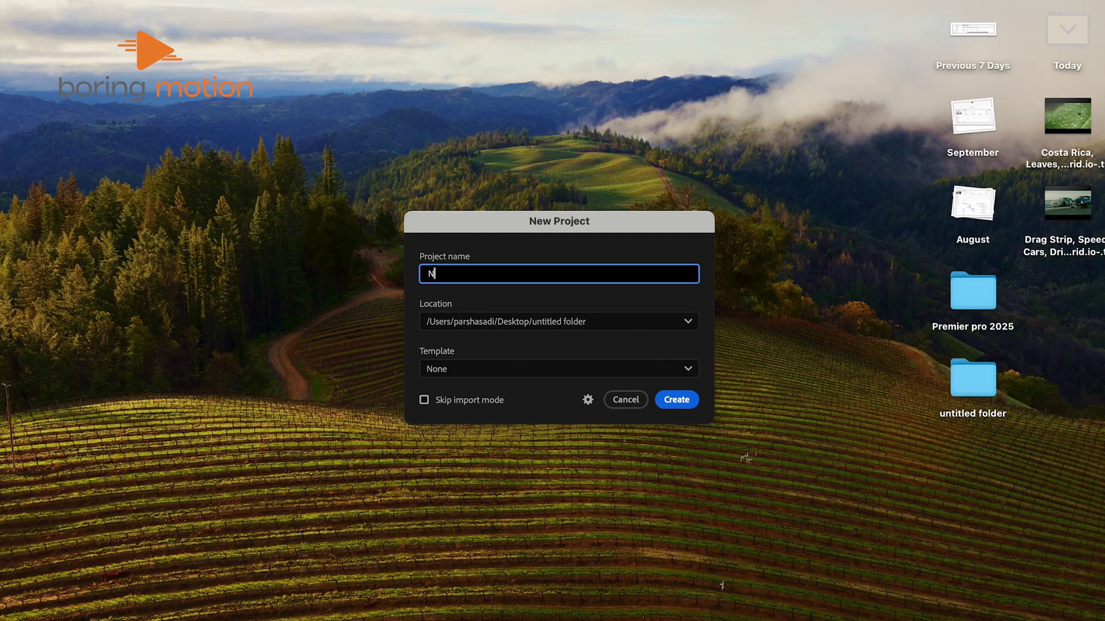
{"action": "type", "text": "New Project"}
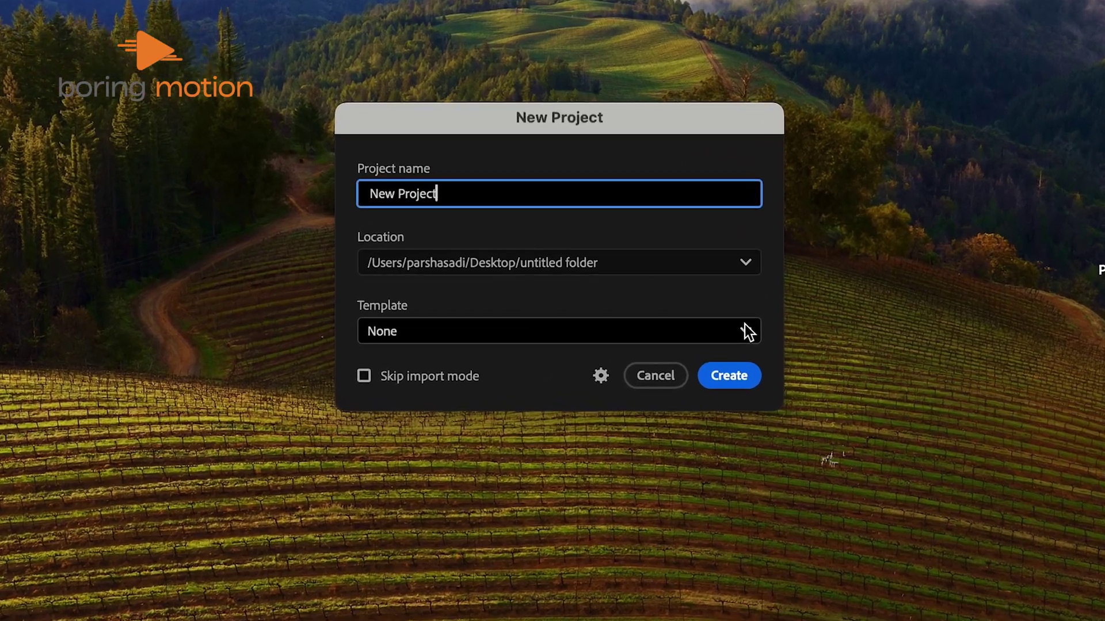
{"action": "left_click", "coordinate": [688, 368]}
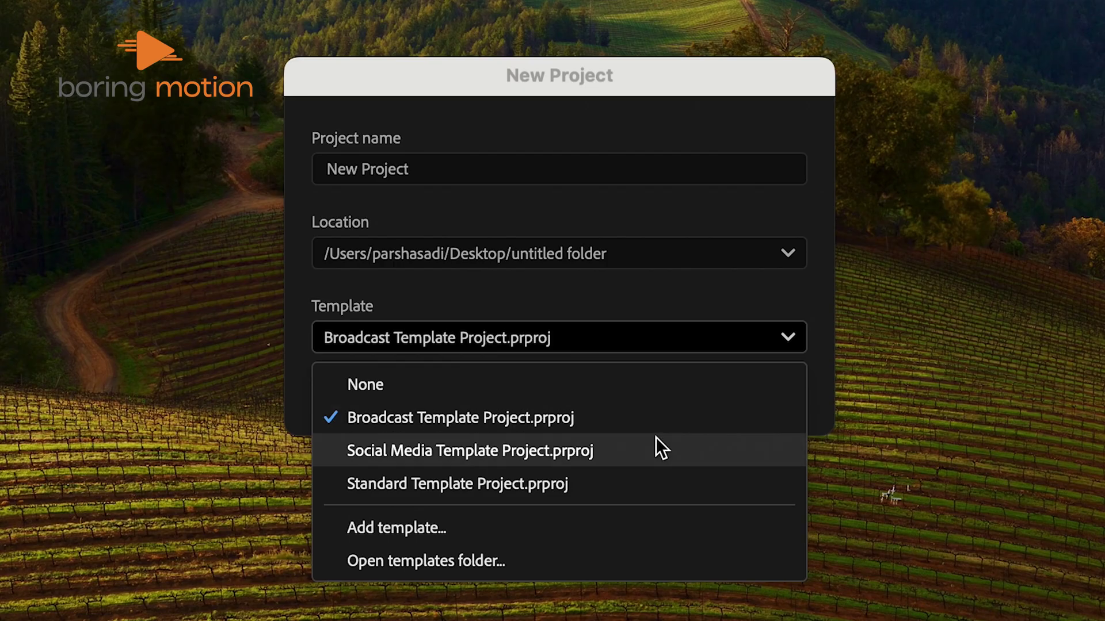
{"action": "left_click", "coordinate": [656, 438]}
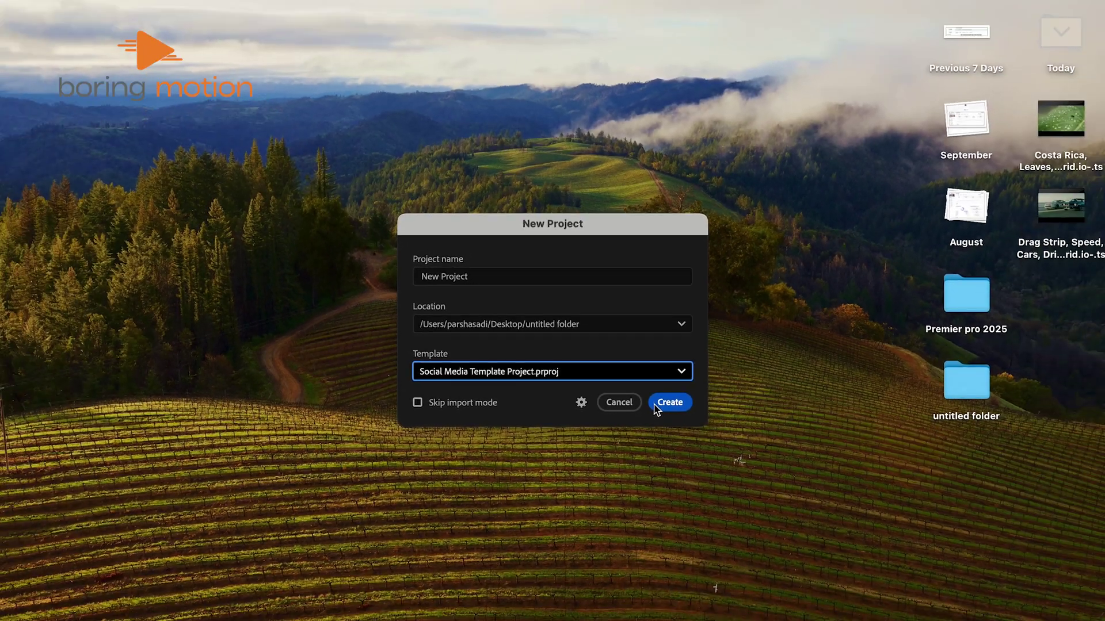
{"action": "left_click", "coordinate": [668, 402]}
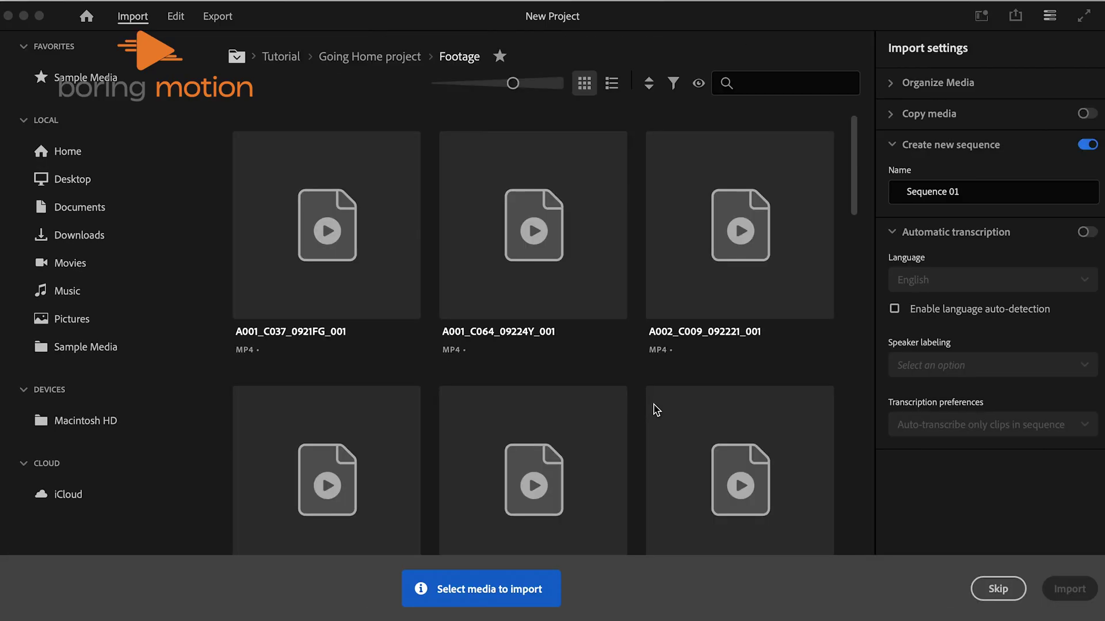
{"action": "scroll", "coordinate": [656, 410], "scroll_direction": "down", "scroll_amount": 5}
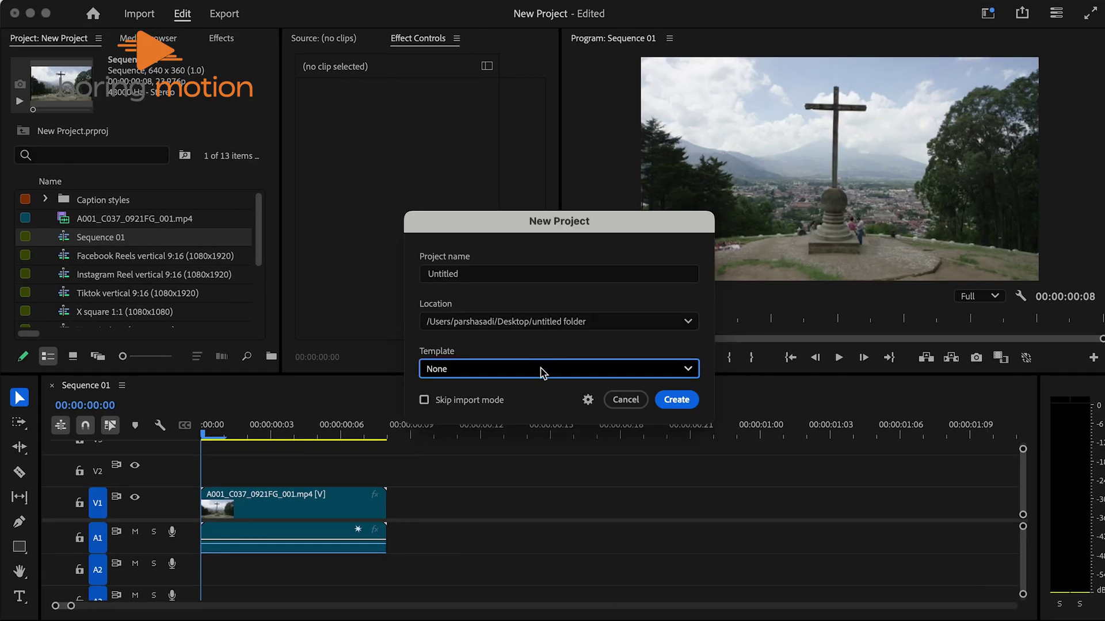
Open the project templates folder to see where templates are stored, then close it
{"action": "left_click", "coordinate": [542, 373]}
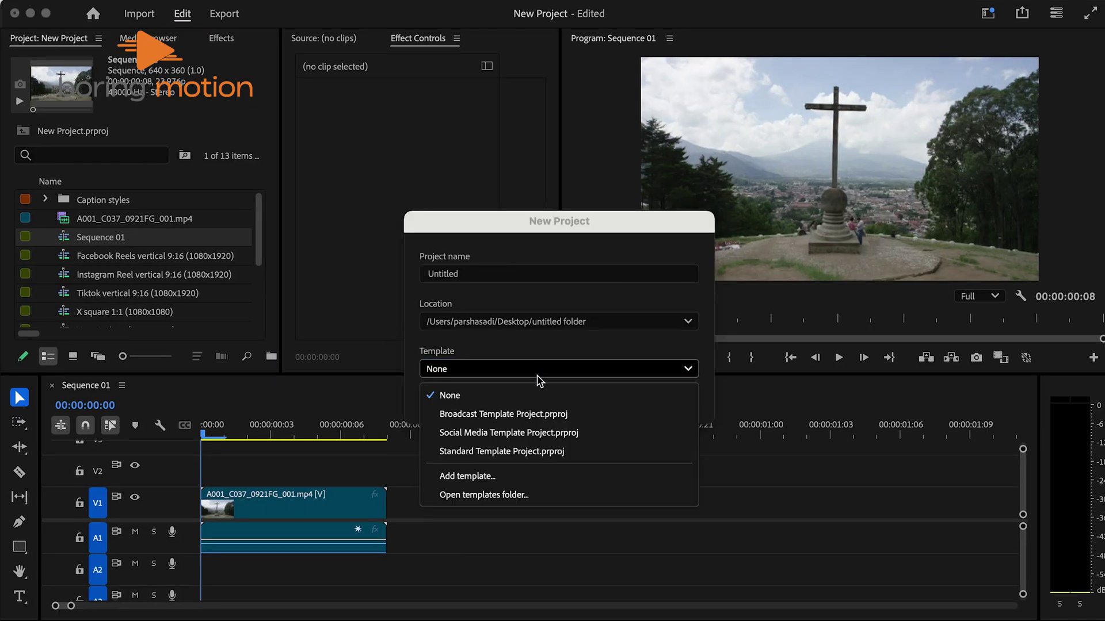
{"action": "left_click", "coordinate": [525, 496]}
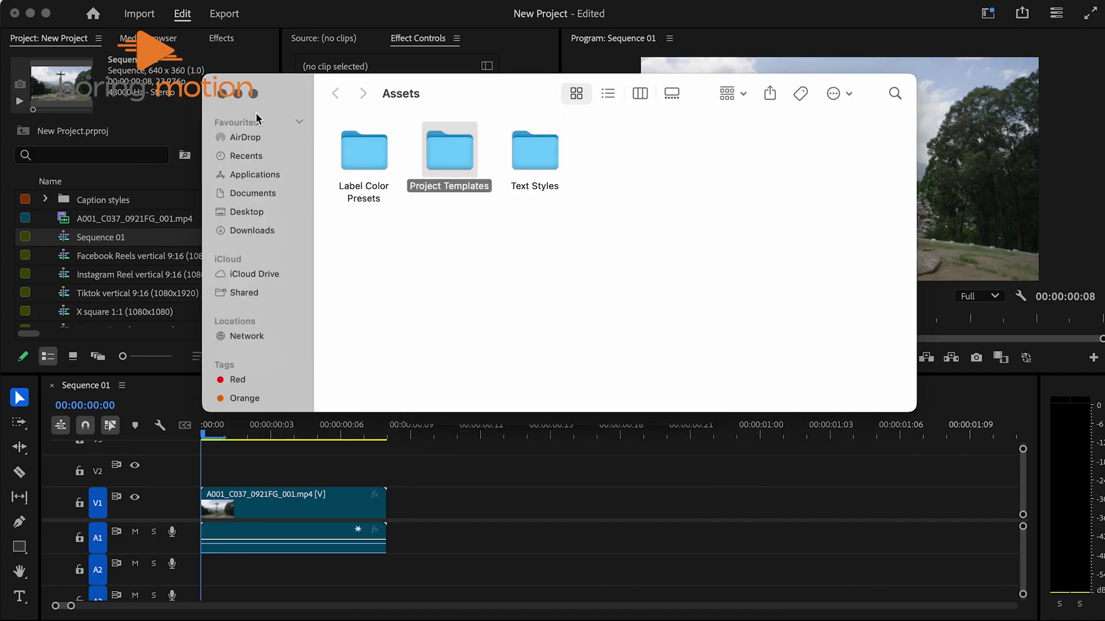
{"action": "left_click", "coordinate": [224, 94]}
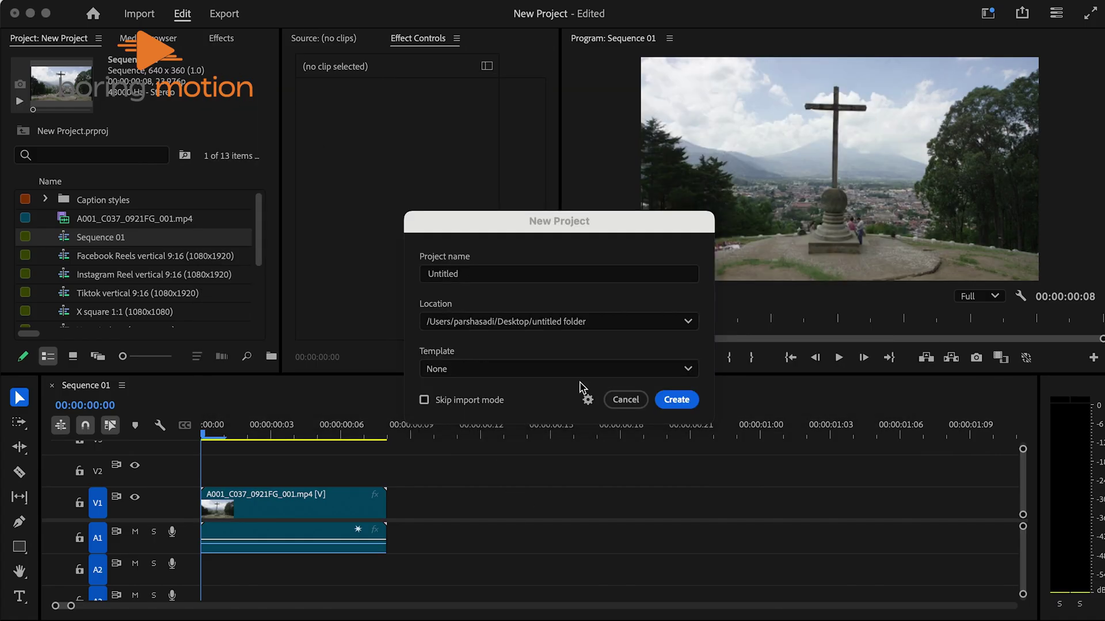
{"action": "left_click", "coordinate": [598, 377]}
{"action": "left_click", "coordinate": [597, 376]}
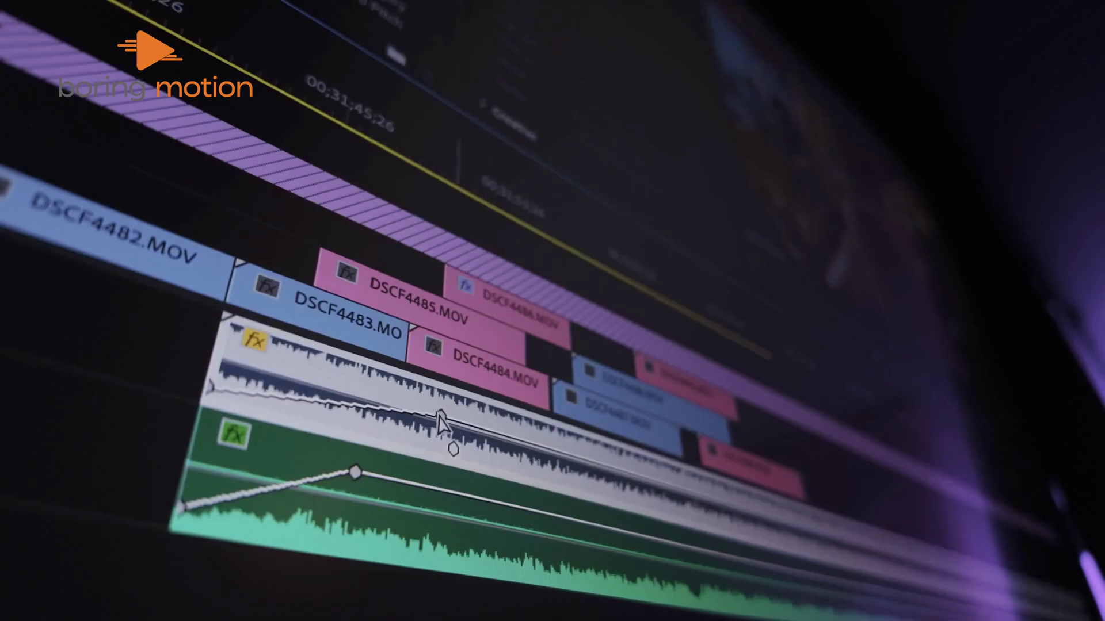
Set the new project's location to Documents/Adobe/Premiere Pro/25.0
{"action": "left_click_drag", "start_coordinate": [438, 415], "coordinate": [446, 403]}
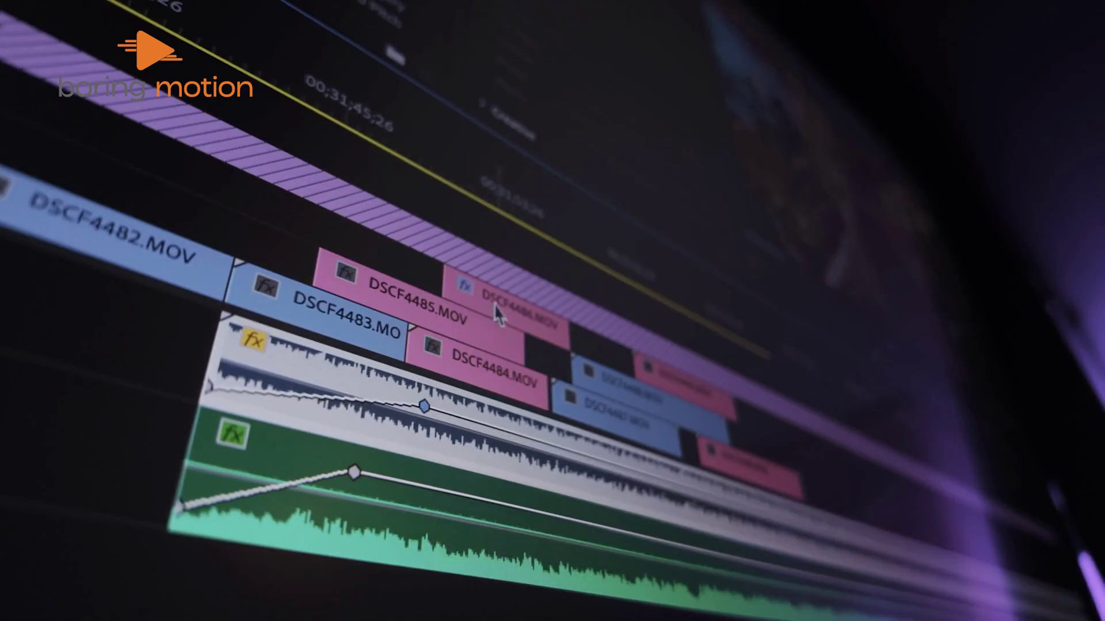
{"action": "left_click_drag", "start_coordinate": [499, 313], "coordinate": [585, 349]}
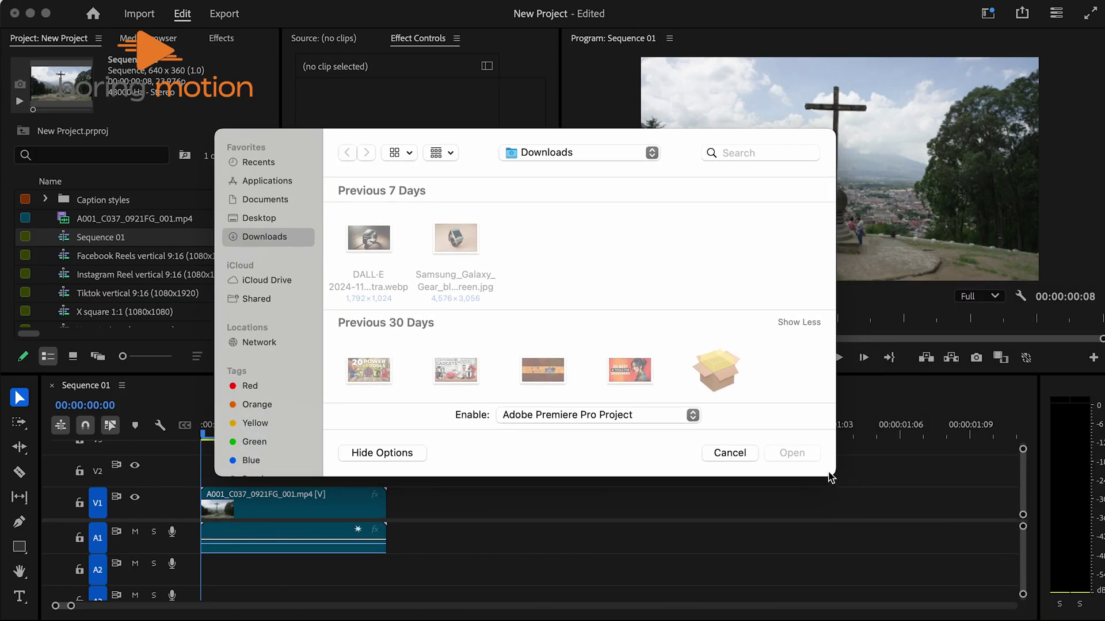
{"action": "scroll", "coordinate": [295, 358], "scroll_direction": "down", "scroll_amount": 3}
{"action": "scroll", "coordinate": [294, 358], "scroll_direction": "up", "scroll_amount": 3}
{"action": "left_click_drag", "start_coordinate": [834, 475], "coordinate": [939, 545]}
{"action": "scroll", "coordinate": [828, 460], "scroll_direction": "down", "scroll_amount": 2}
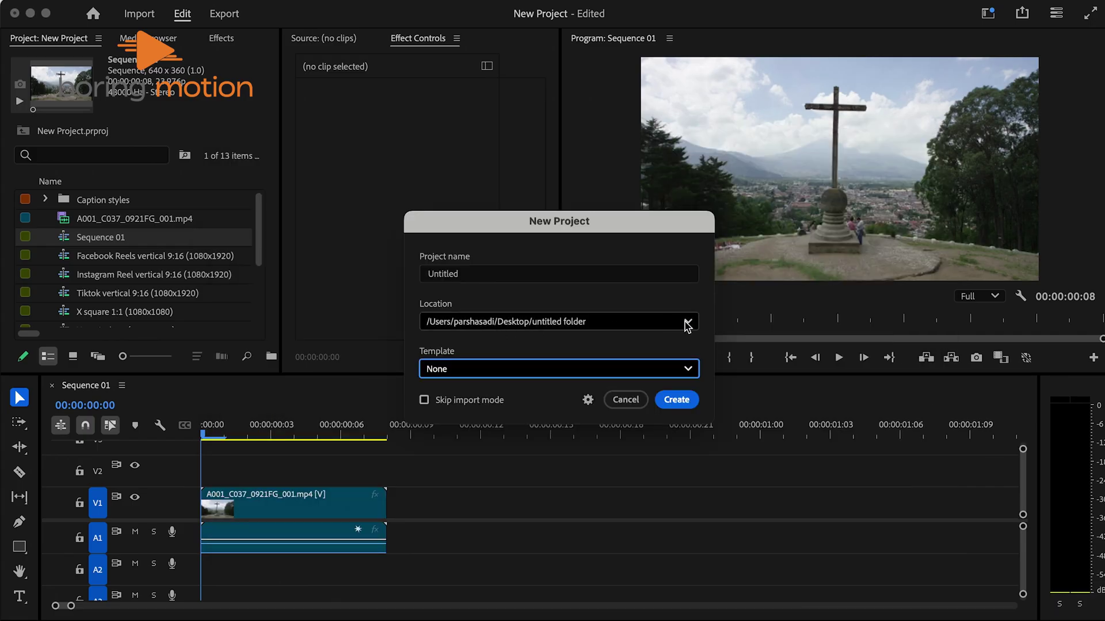
{"action": "left_click", "coordinate": [687, 322]}
{"action": "left_click", "coordinate": [661, 367]}
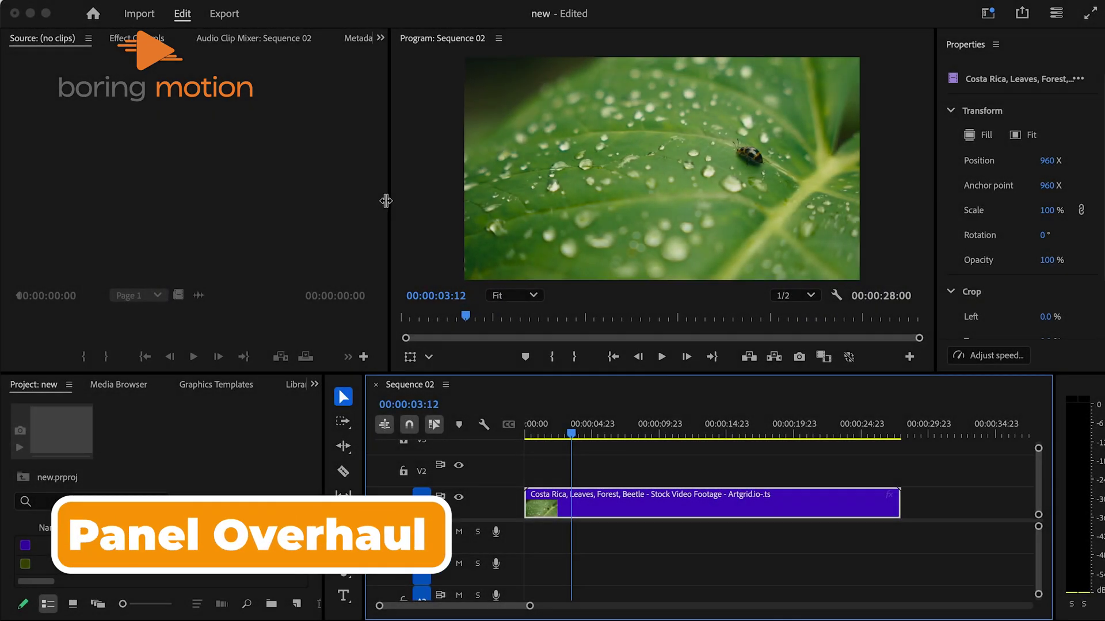
Widen the Program monitor and the Properties panel so X and Y values show
{"action": "left_click_drag", "start_coordinate": [386, 200], "coordinate": [367, 200]}
{"action": "left_click", "coordinate": [941, 137]}
{"action": "left_click_drag", "start_coordinate": [936, 131], "coordinate": [842, 135]}
{"action": "scroll", "coordinate": [923, 205], "scroll_direction": "down", "scroll_amount": 2}
{"action": "scroll", "coordinate": [923, 205], "scroll_direction": "up", "scroll_amount": 2}
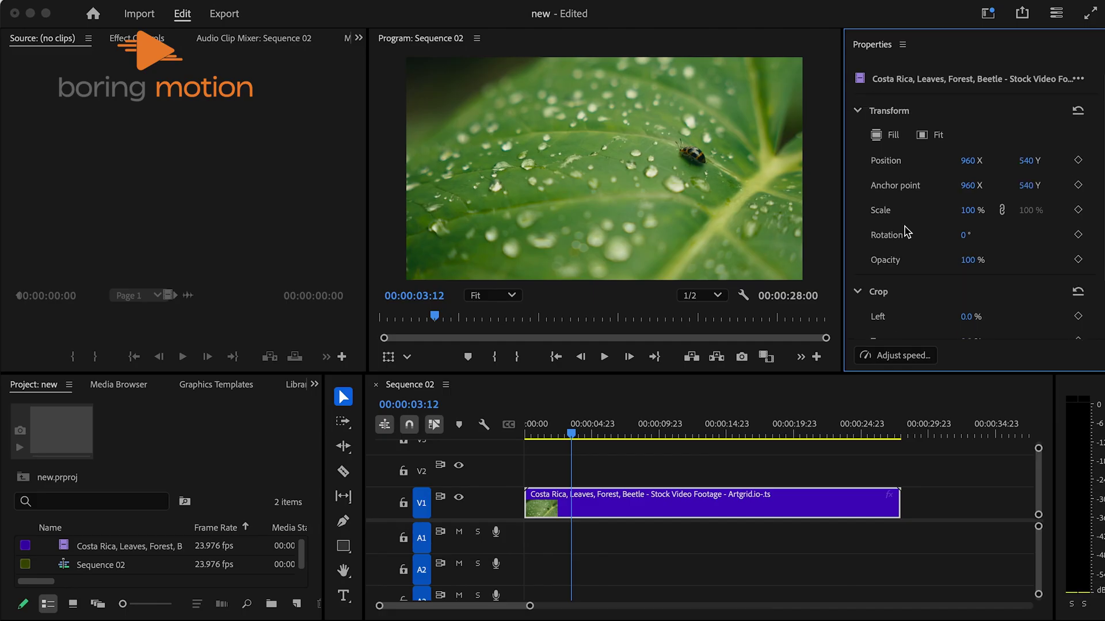
Play Sequence 02 from the start, adjust Position X, and select the A1 audio clip
{"action": "left_click", "coordinate": [574, 436]}
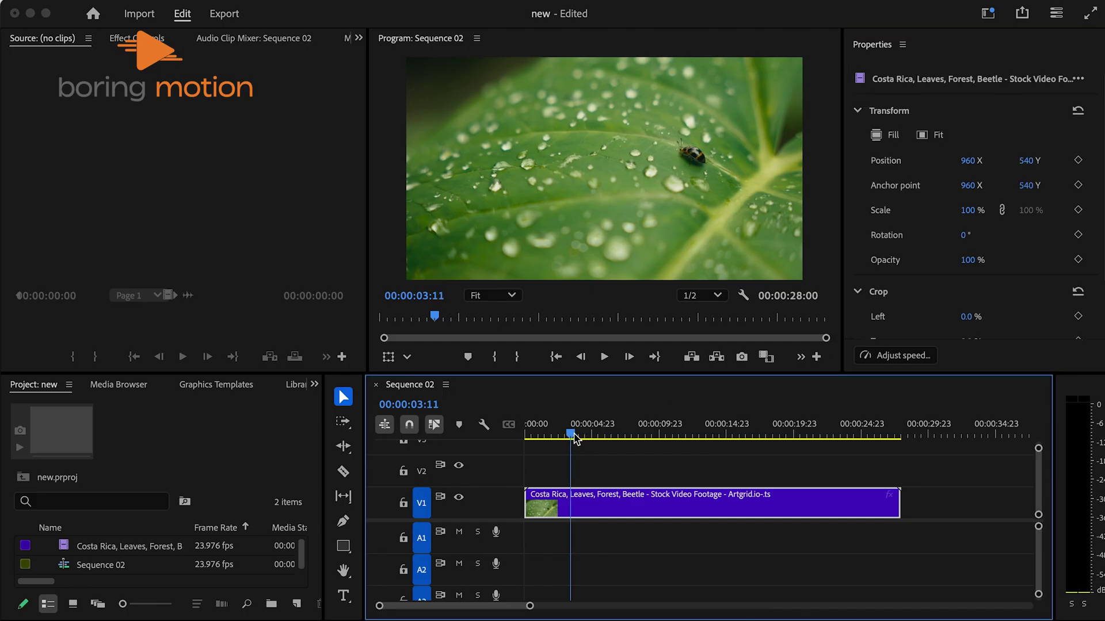
{"action": "left_click", "coordinate": [539, 436]}
{"action": "left_click", "coordinate": [521, 435]}
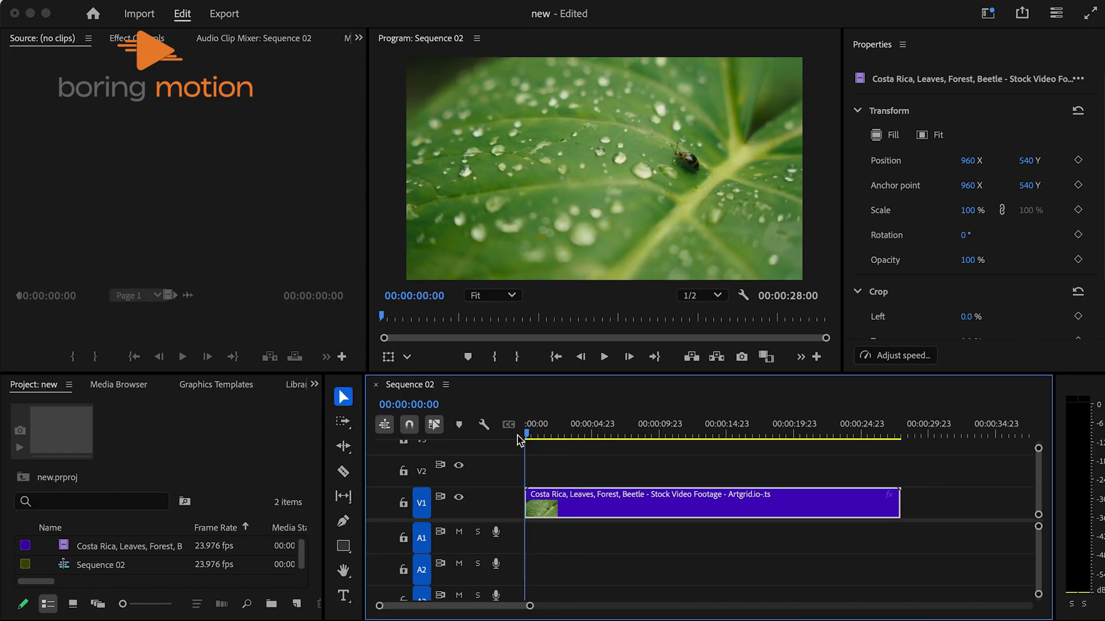
{"action": "key", "text": "space"}
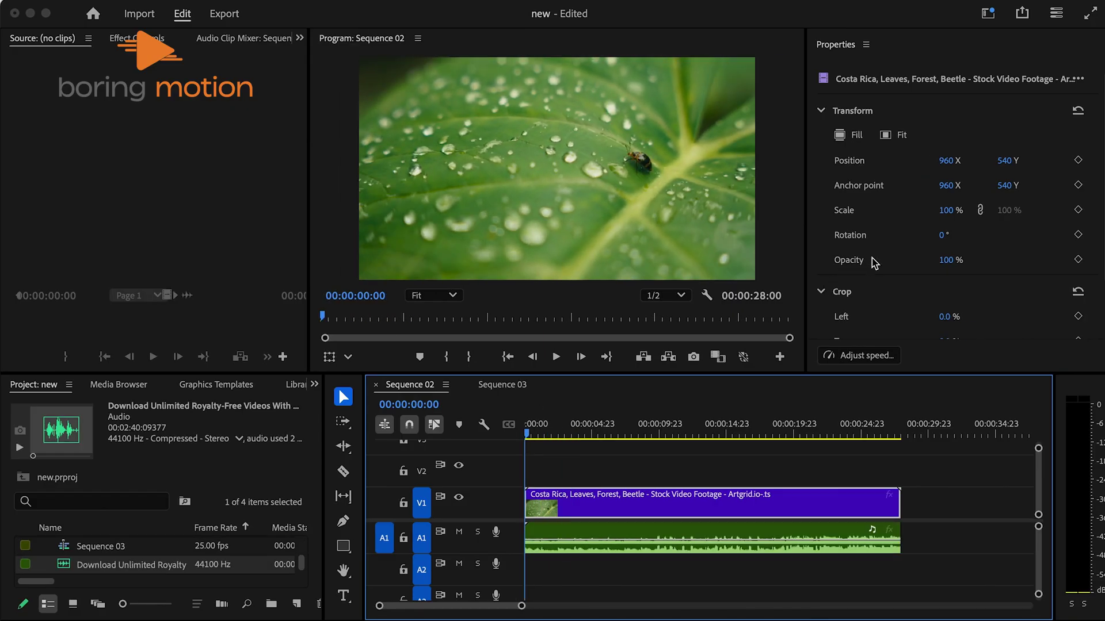
{"action": "scroll", "coordinate": [876, 264], "scroll_direction": "down", "scroll_amount": 2}
{"action": "scroll", "coordinate": [876, 263], "scroll_direction": "up", "scroll_amount": 2}
{"action": "left_click_drag", "start_coordinate": [947, 161], "coordinate": [978, 162]}
{"action": "left_click", "coordinate": [784, 552]}
Set the audio to -5 dB, then trial Fill, -50° rotation and opacity on the leaf clip, resetting them
{"action": "left_click", "coordinate": [968, 150]}
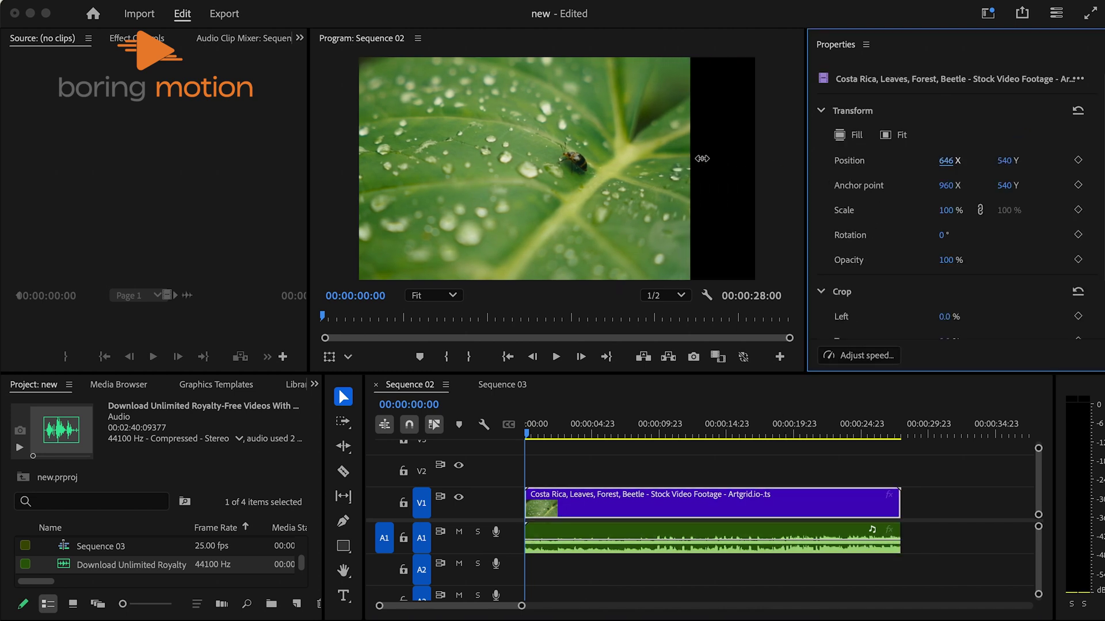
{"action": "left_click_drag", "start_coordinate": [944, 160], "coordinate": [923, 221]}
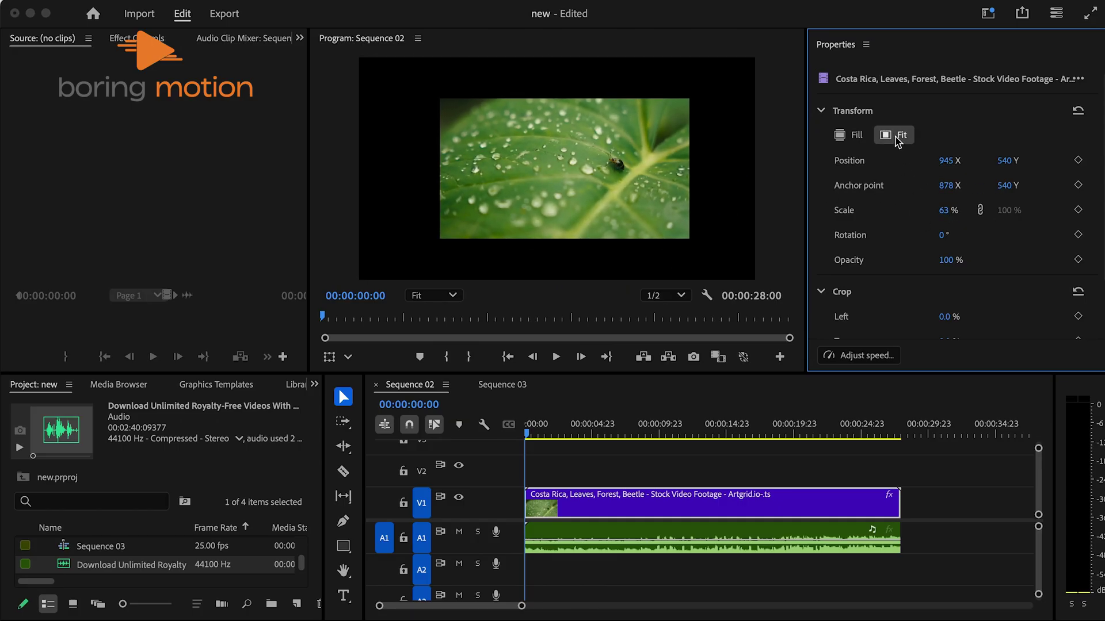
{"action": "left_click", "coordinate": [857, 138]}
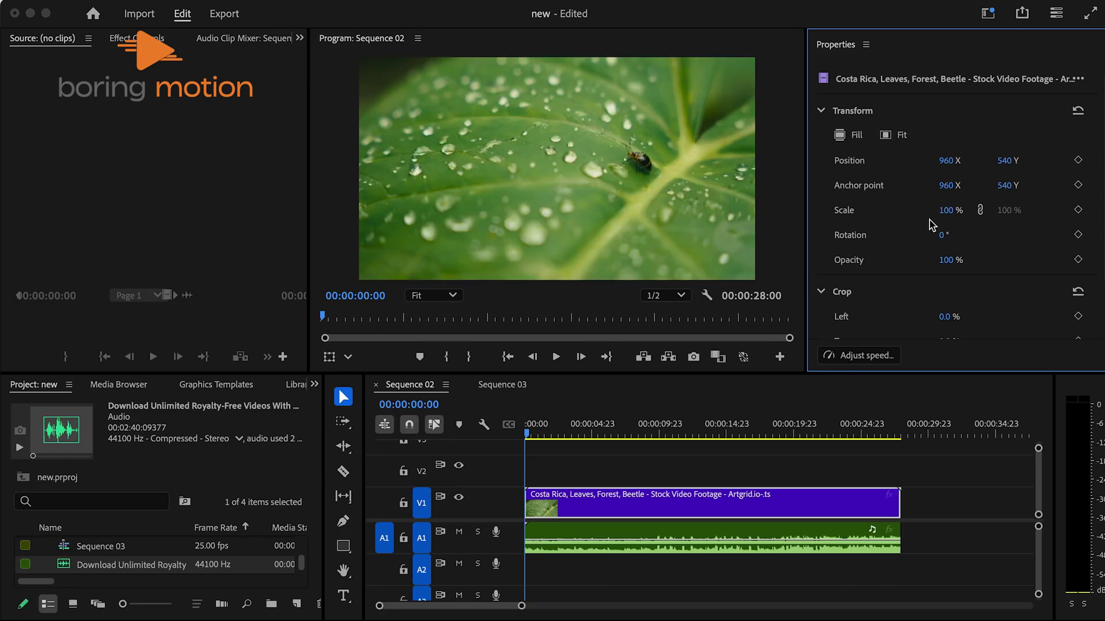
{"action": "left_click_drag", "start_coordinate": [941, 214], "coordinate": [915, 240]}
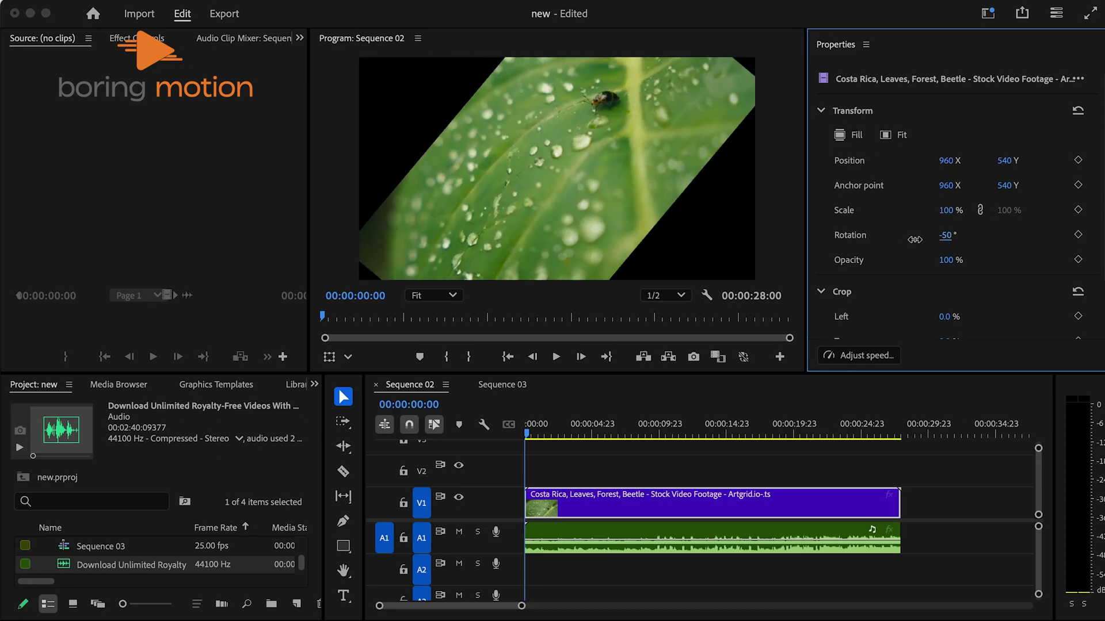
{"action": "left_click", "coordinate": [888, 137]}
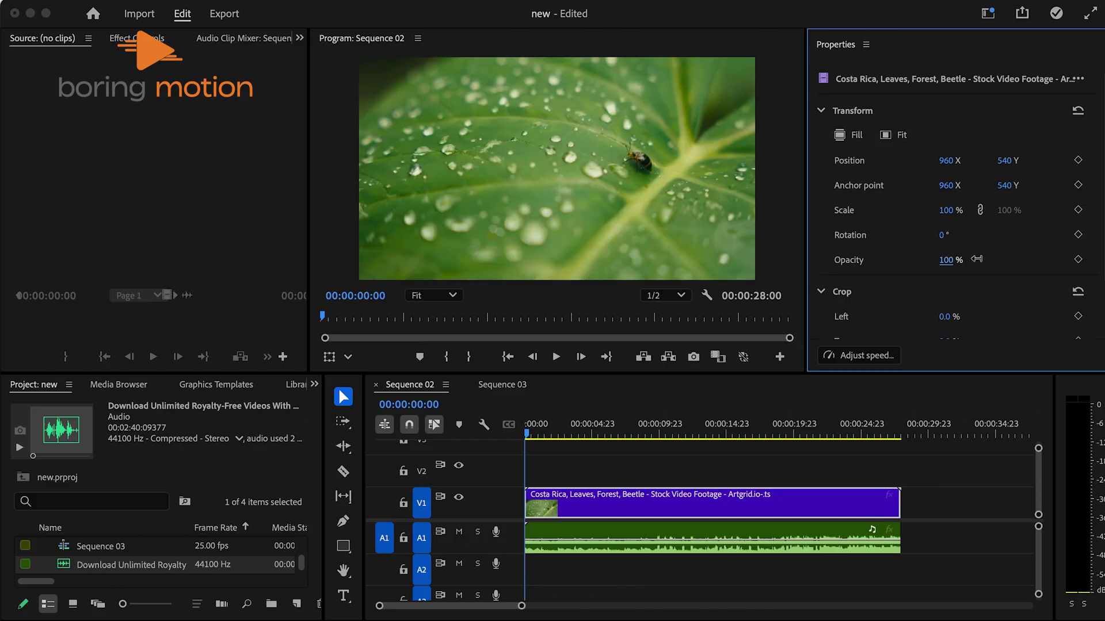
{"action": "mouse_move", "coordinate": [989, 259]}
{"action": "left_mouse_down"}
{"action": "mouse_move", "coordinate": [944, 262]}
{"action": "mouse_move", "coordinate": [994, 275]}
{"action": "left_mouse_up"}
Try a left crop and a 9% top crop on the leaf clip, then reset the crop
{"action": "scroll", "coordinate": [1003, 281], "scroll_direction": "down", "scroll_amount": 2}
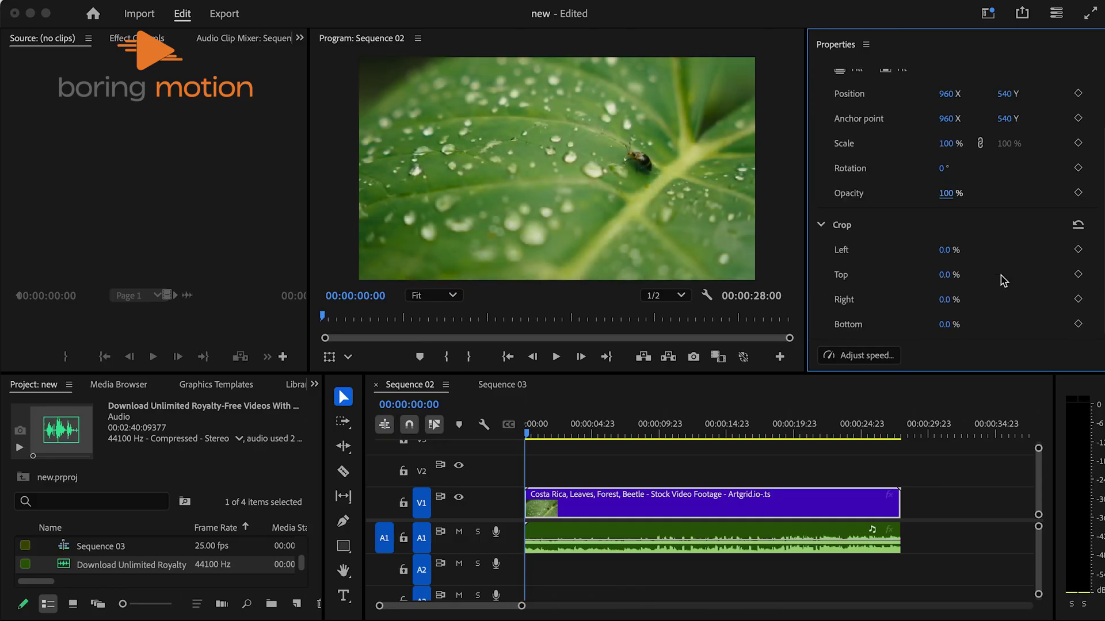
{"action": "left_click_drag", "start_coordinate": [944, 250], "coordinate": [888, 245]}
{"action": "left_click_drag", "start_coordinate": [949, 277], "coordinate": [926, 293]}
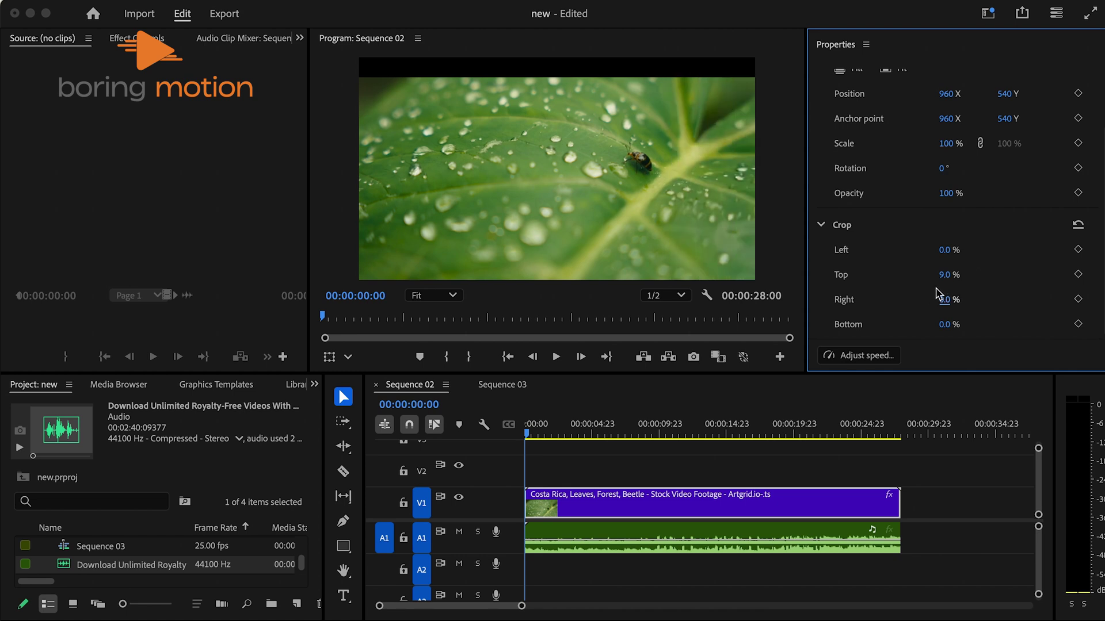
{"action": "left_click", "coordinate": [1078, 225]}
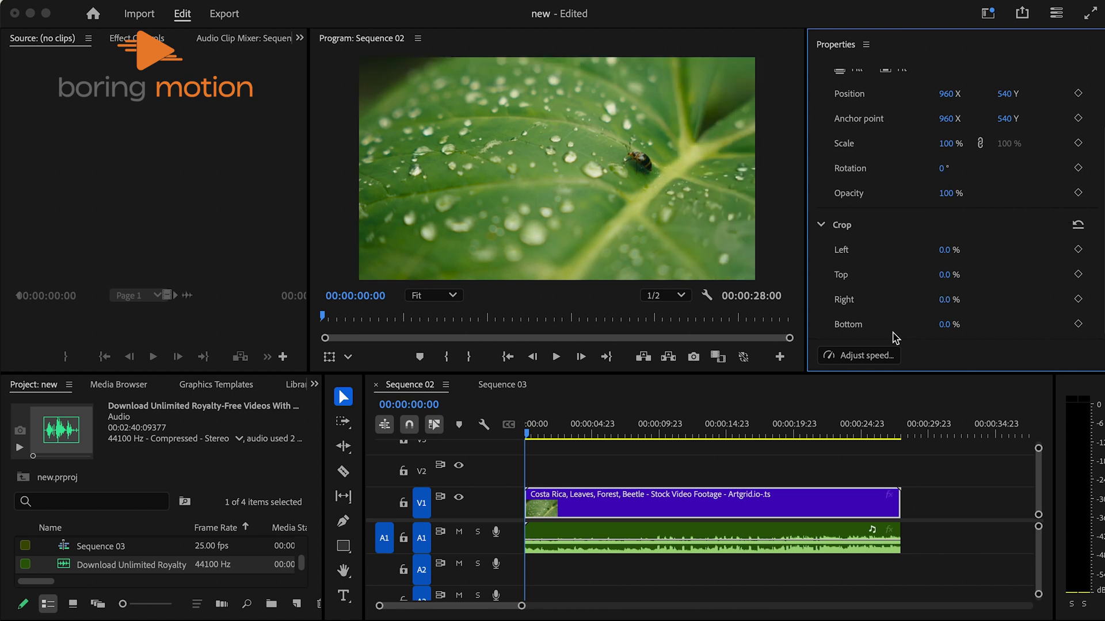
Play Sequence 02, jump to the leaf clip's end near 25 seconds, and select the A1 clip
{"action": "left_click", "coordinate": [919, 409]}
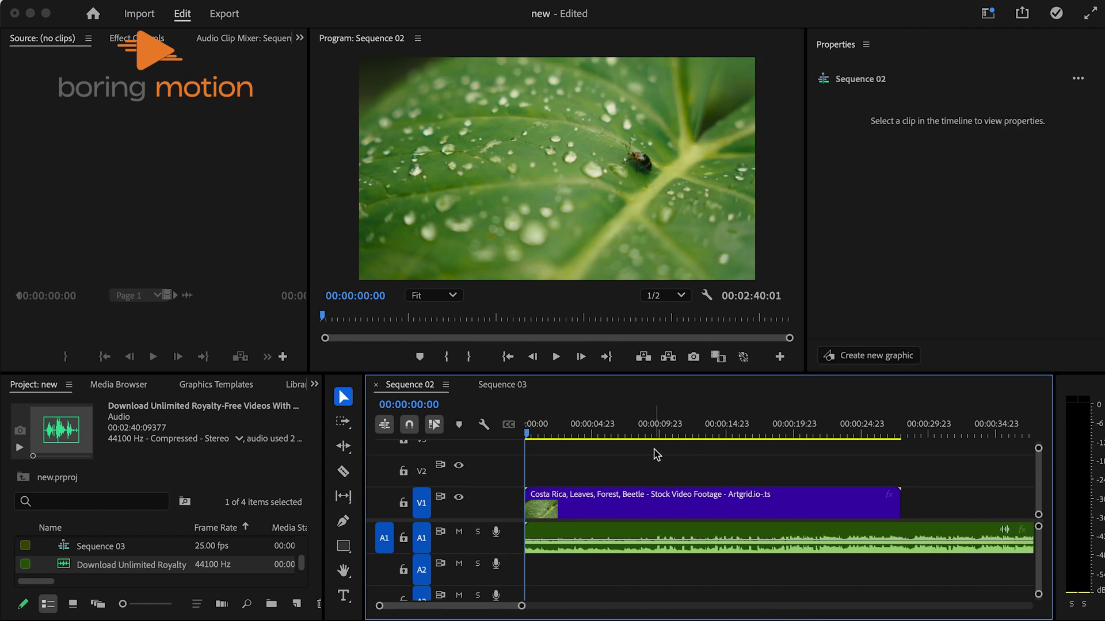
{"action": "key", "text": "space"}
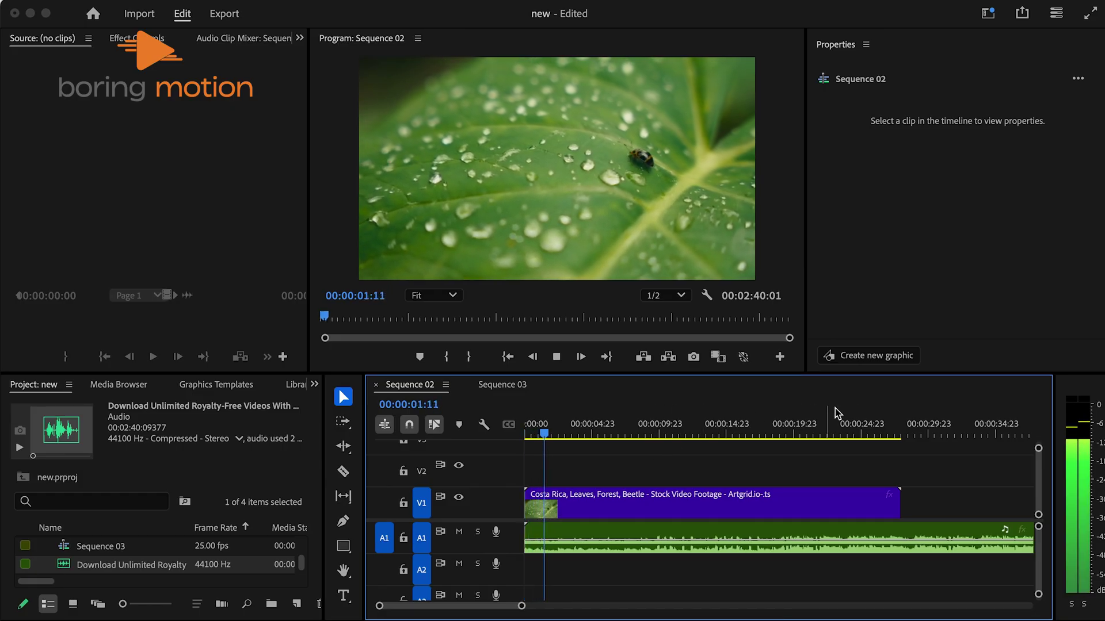
{"action": "left_click", "coordinate": [870, 432]}
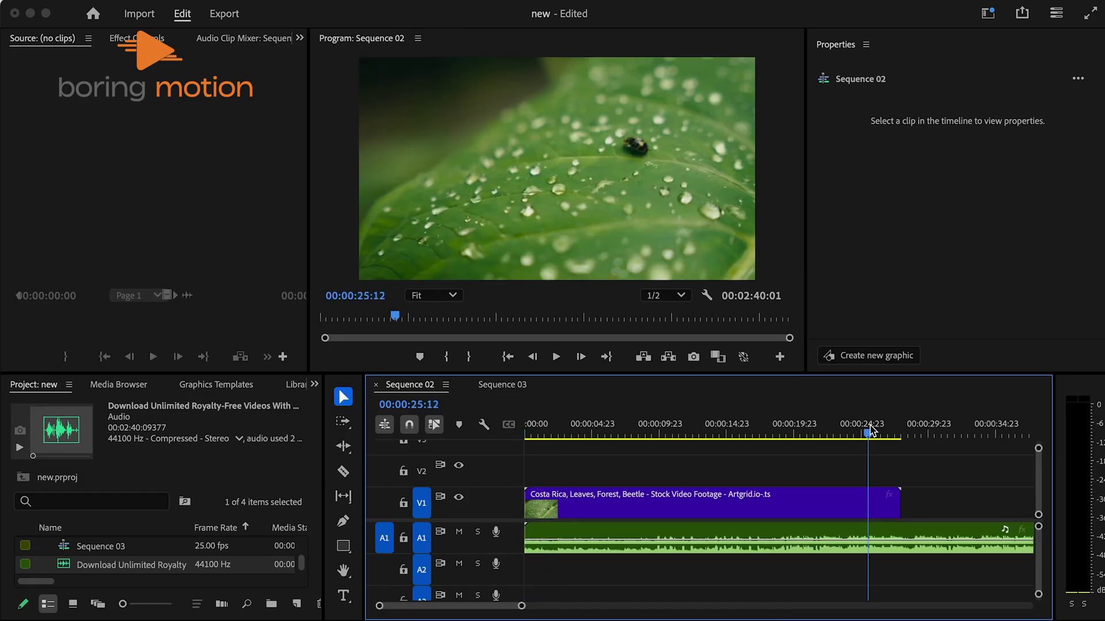
{"action": "key", "text": "Down"}
{"action": "left_click", "coordinate": [976, 546]}
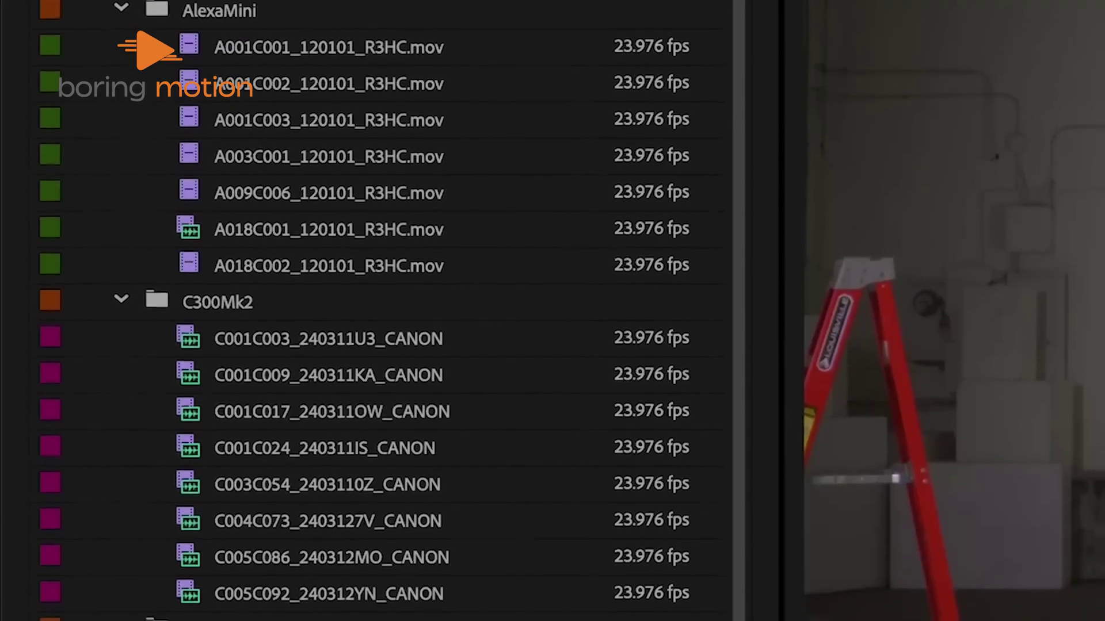
Add A001C001, the pink C005C086 clip and the next clip to the timeline
{"action": "left_click_drag", "start_coordinate": [322, 47], "coordinate": [151, 521]}
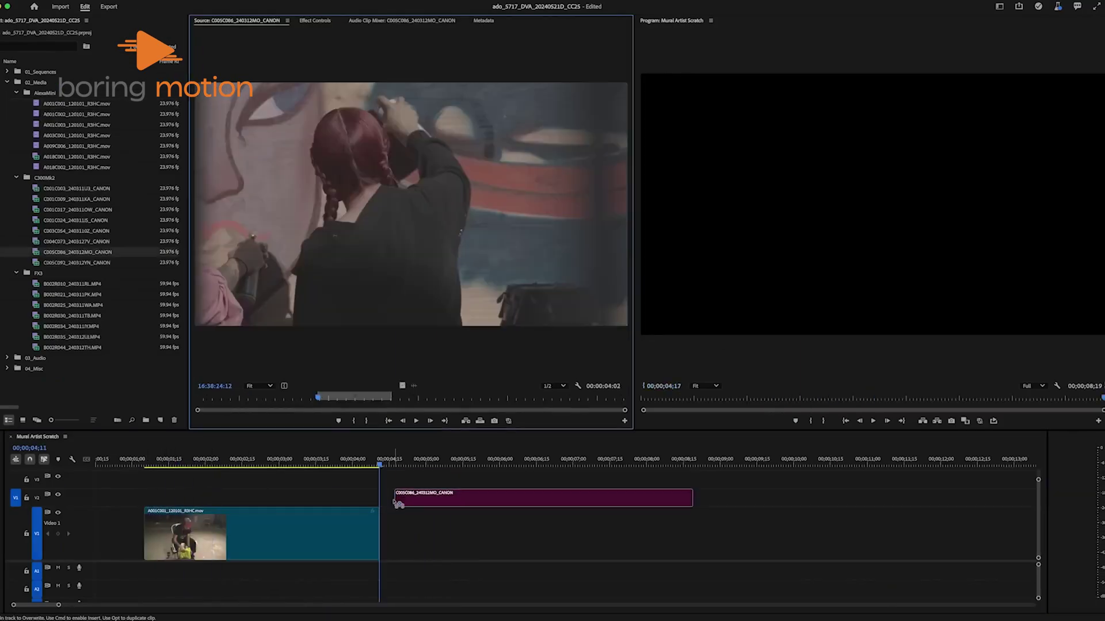
{"action": "left_click_drag", "start_coordinate": [415, 532], "coordinate": [403, 532]}
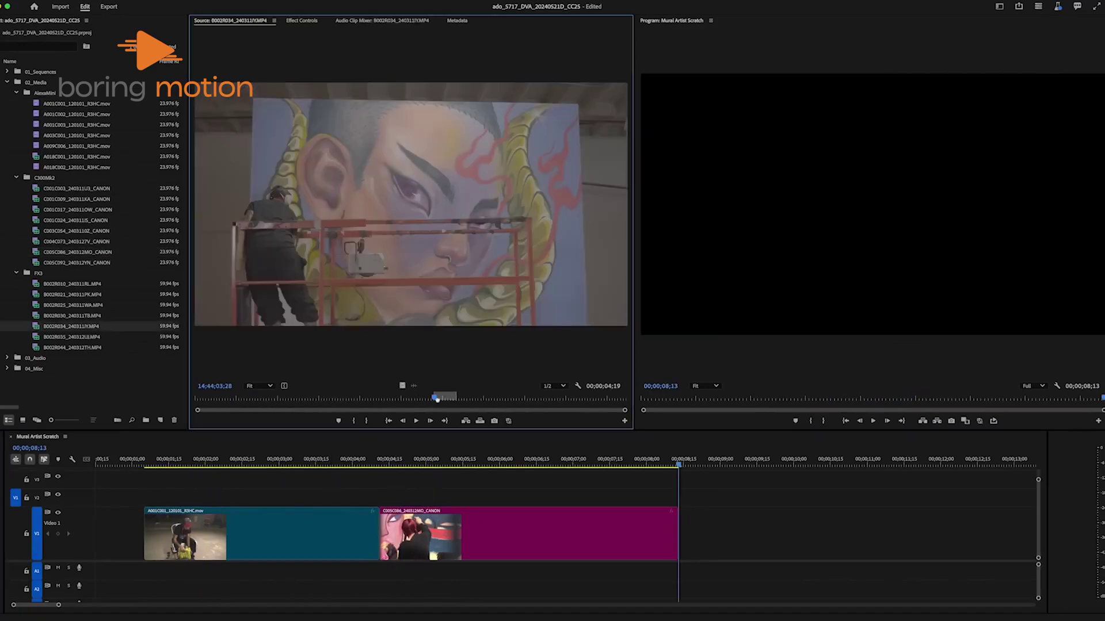
{"action": "key", "text": "period"}
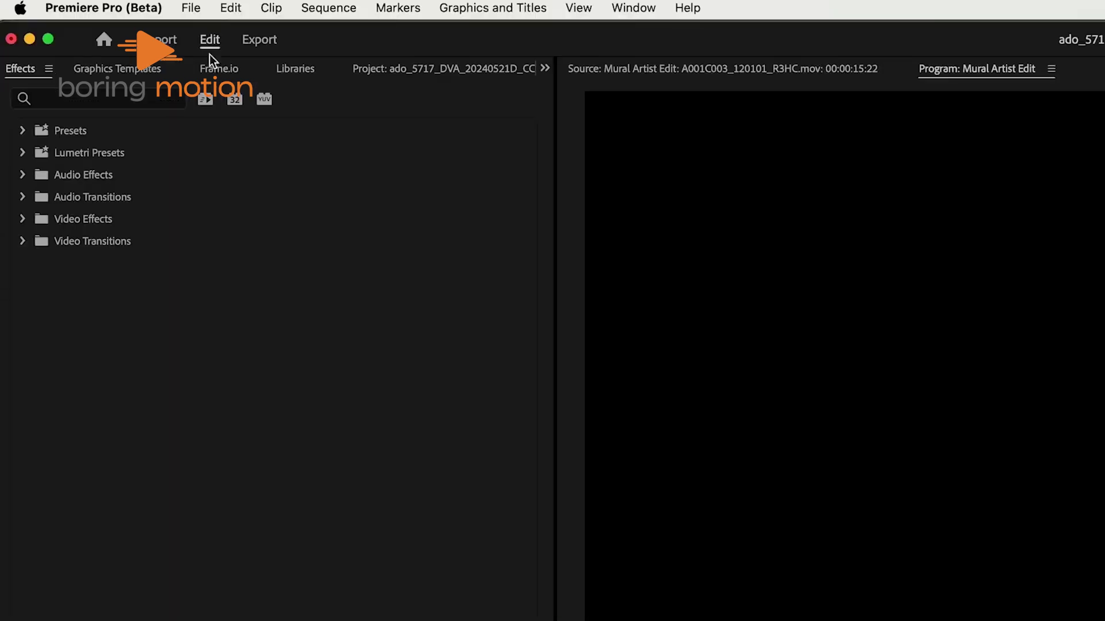
Create a new sequence with output tone mapping Hue Preservation (Legacy) and higher highlight saturation
{"action": "left_click", "coordinate": [205, 8]}
{"action": "mouse_move", "coordinate": [208, 42]}
{"action": "left_click", "coordinate": [495, 93]}
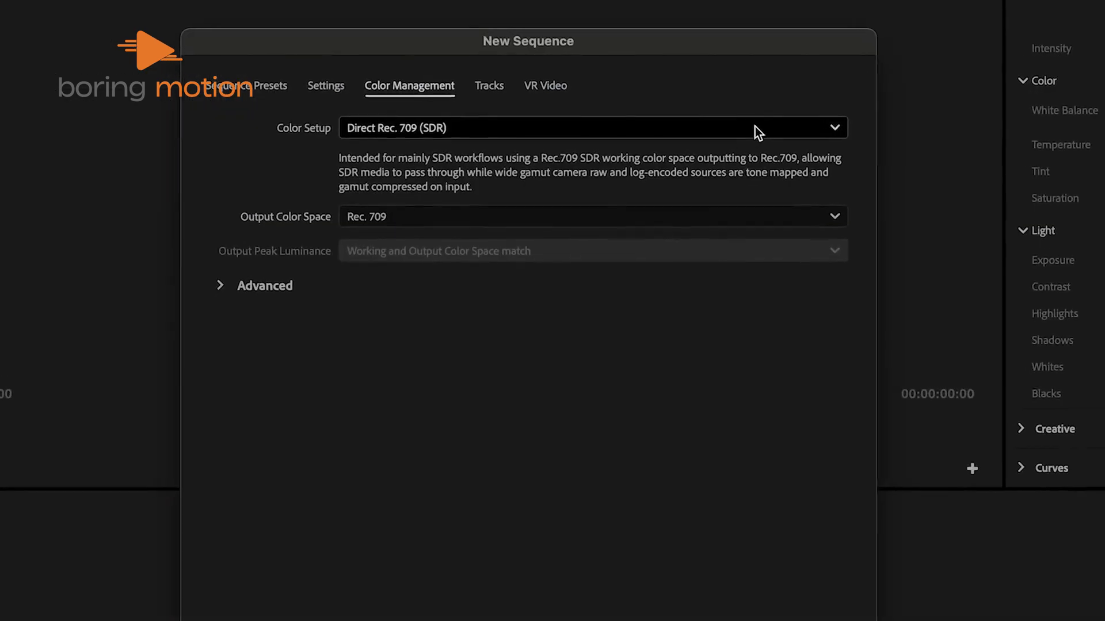
{"action": "left_click", "coordinate": [755, 127]}
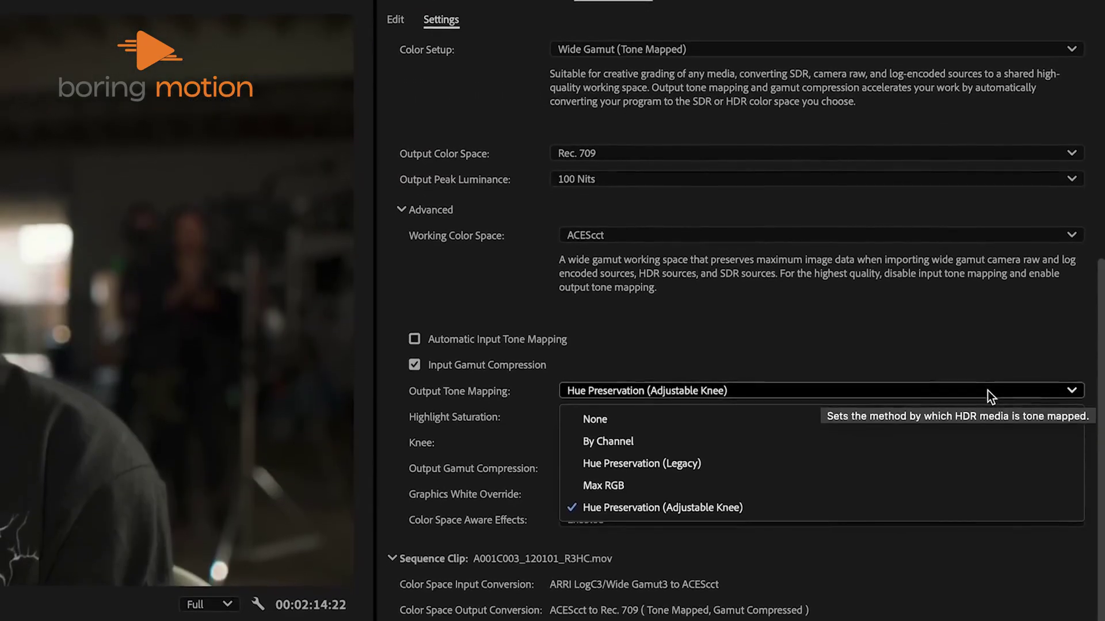
{"action": "left_click", "coordinate": [898, 462]}
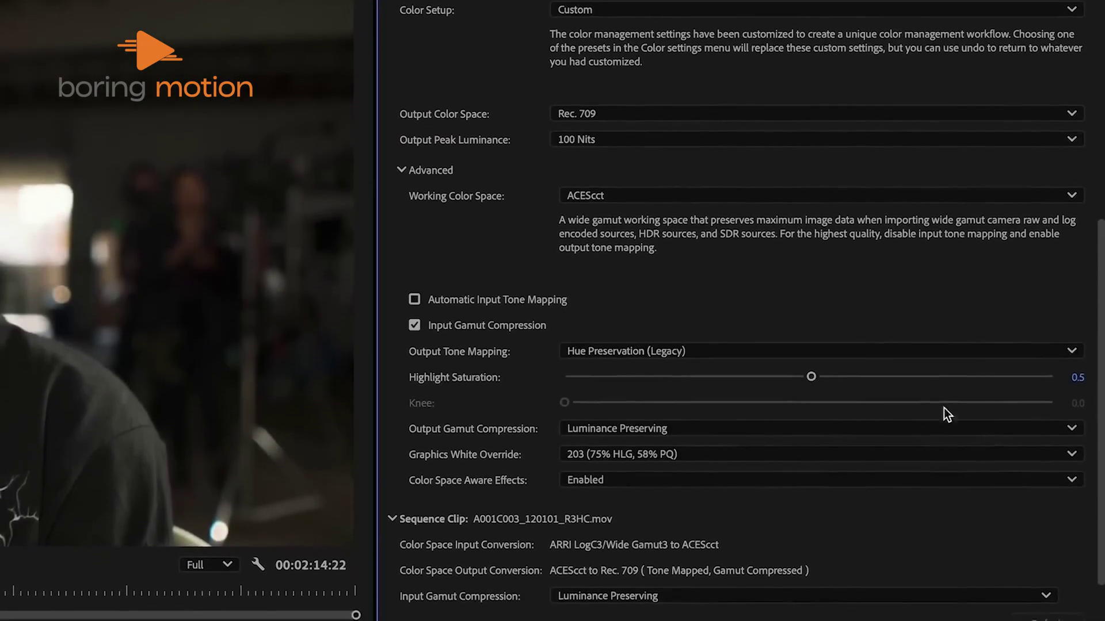
{"action": "left_click_drag", "start_coordinate": [827, 368], "coordinate": [920, 353]}
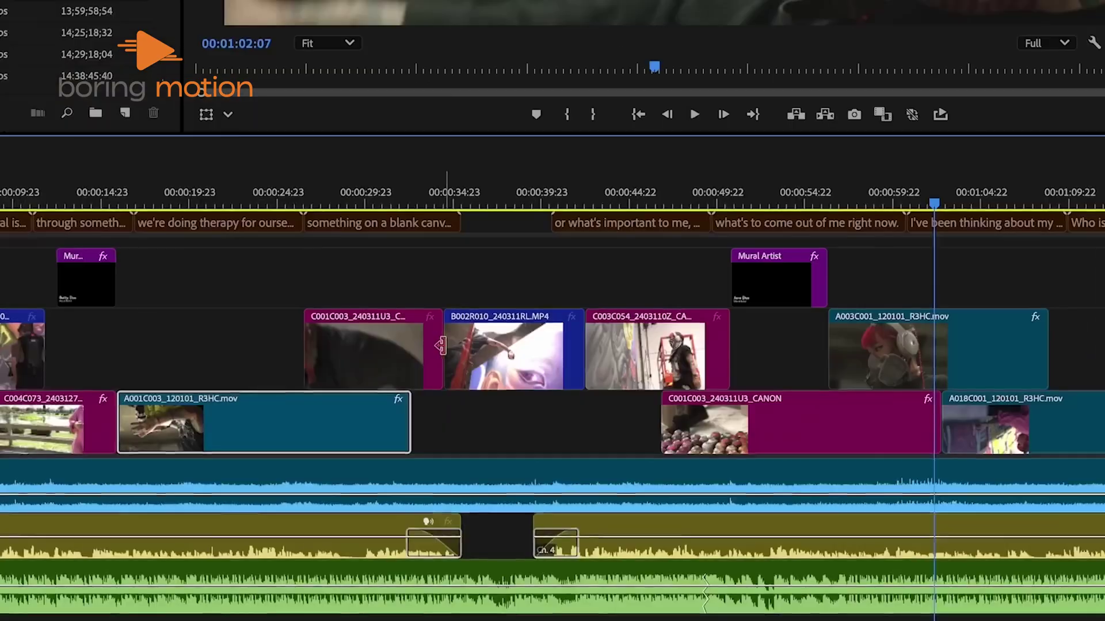
Move B002R010 earlier, trim C003C054's start to close the gap, and play the edit
{"action": "left_click_drag", "start_coordinate": [455, 351], "coordinate": [384, 351]}
{"action": "left_click_drag", "start_coordinate": [588, 340], "coordinate": [567, 339]}
{"action": "key", "text": "space"}
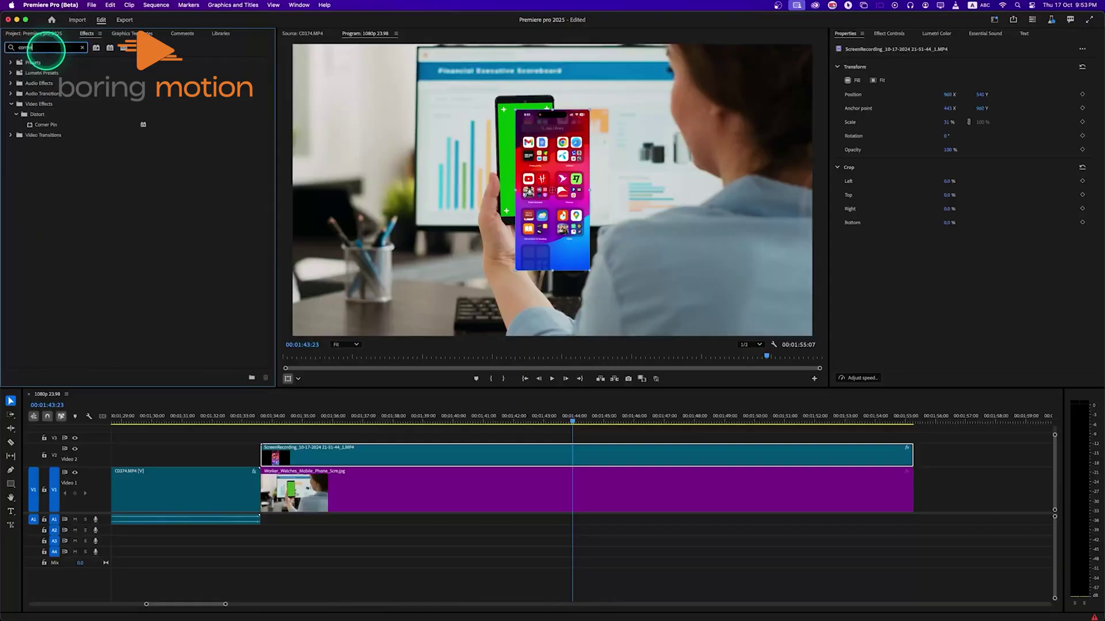
Apply Corner Pin to the V2 screen recording, roughly place three corners on the phone, and play it
{"action": "left_click_drag", "start_coordinate": [46, 124], "coordinate": [394, 451]}
{"action": "left_click_drag", "start_coordinate": [515, 110], "coordinate": [500, 106]}
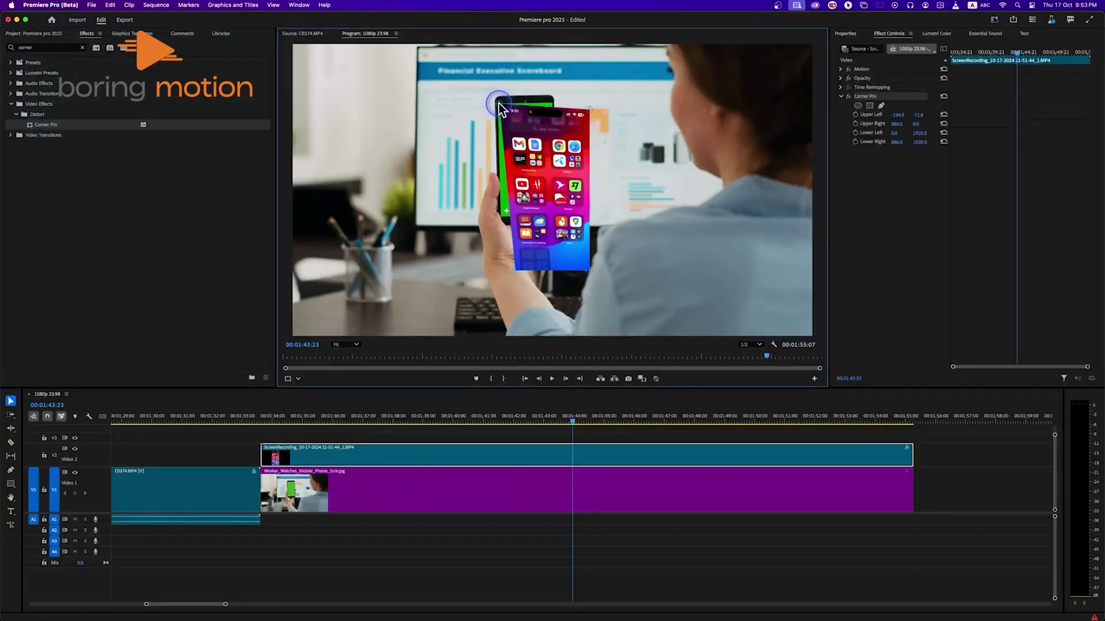
{"action": "left_click_drag", "start_coordinate": [572, 111], "coordinate": [555, 102]}
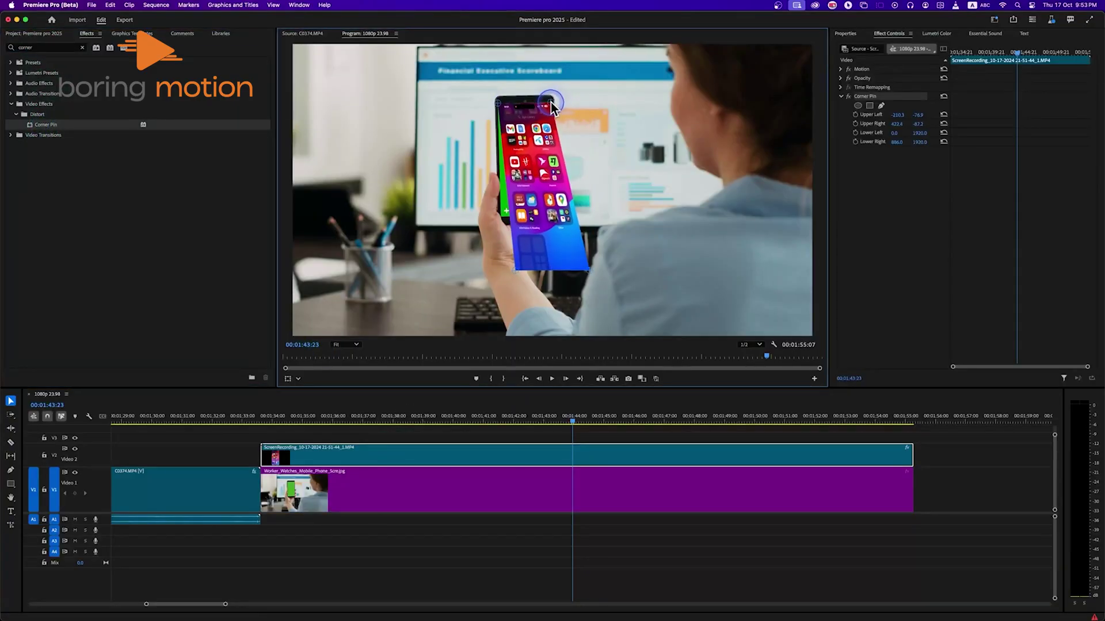
{"action": "left_click_drag", "start_coordinate": [518, 273], "coordinate": [555, 217]}
{"action": "left_click", "coordinate": [614, 416]}
{"action": "key", "text": "space"}
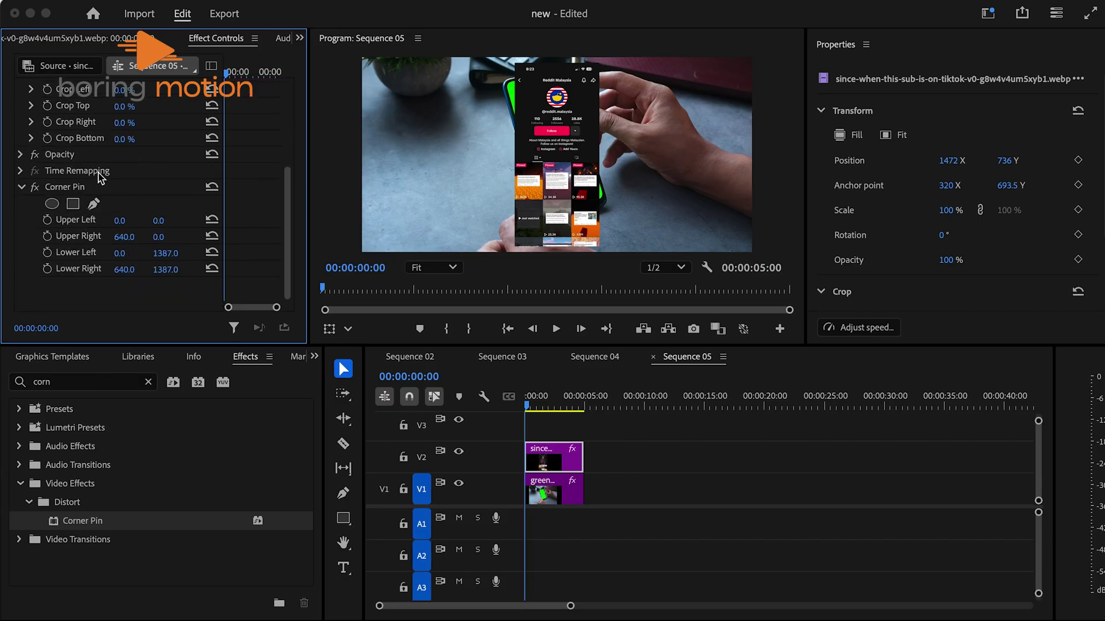
Re-pin all four overlay corners precisely onto the phone screen's corners
{"action": "left_click_drag", "start_coordinate": [514, 65], "coordinate": [507, 81]}
{"action": "left_click_drag", "start_coordinate": [599, 62], "coordinate": [566, 71]}
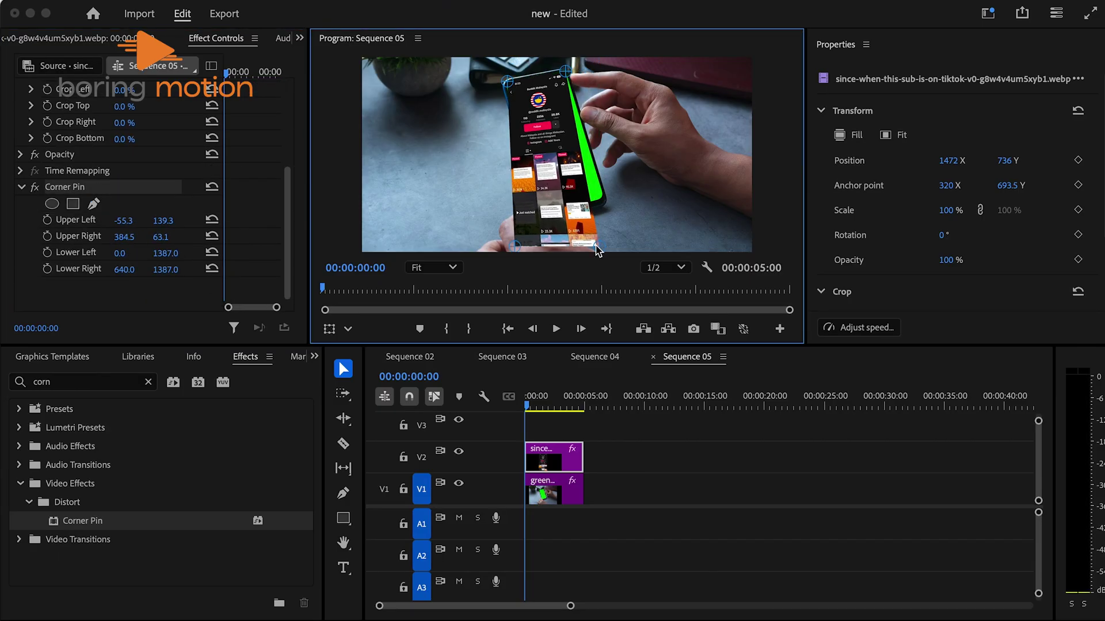
{"action": "left_click_drag", "start_coordinate": [599, 246], "coordinate": [603, 196]}
{"action": "left_click_drag", "start_coordinate": [515, 246], "coordinate": [543, 212]}
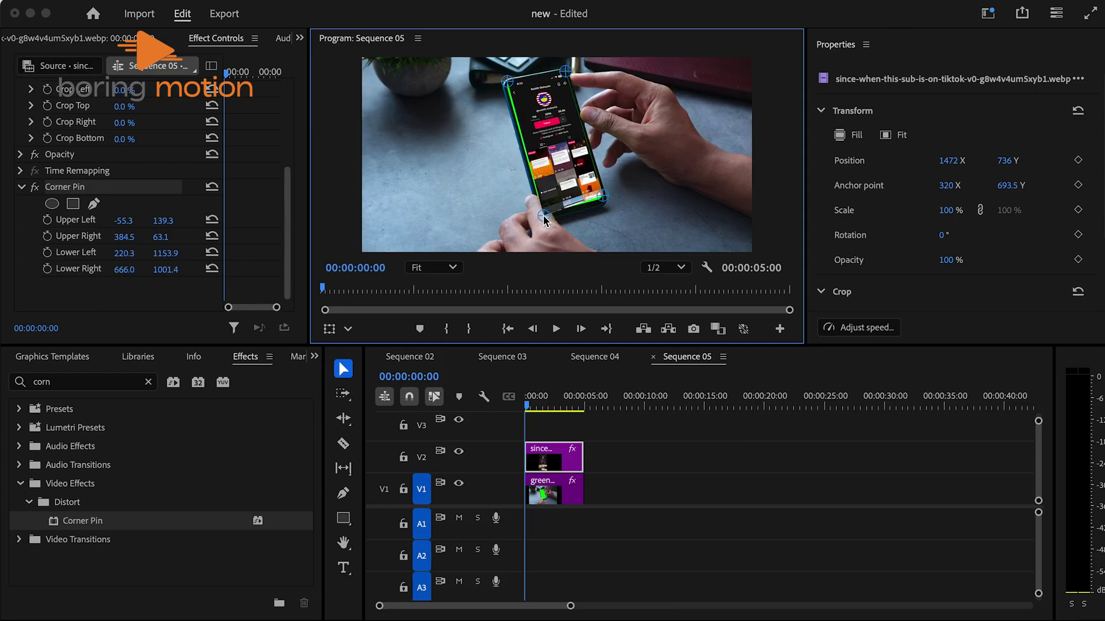
{"action": "left_click_drag", "start_coordinate": [508, 81], "coordinate": [507, 81]}
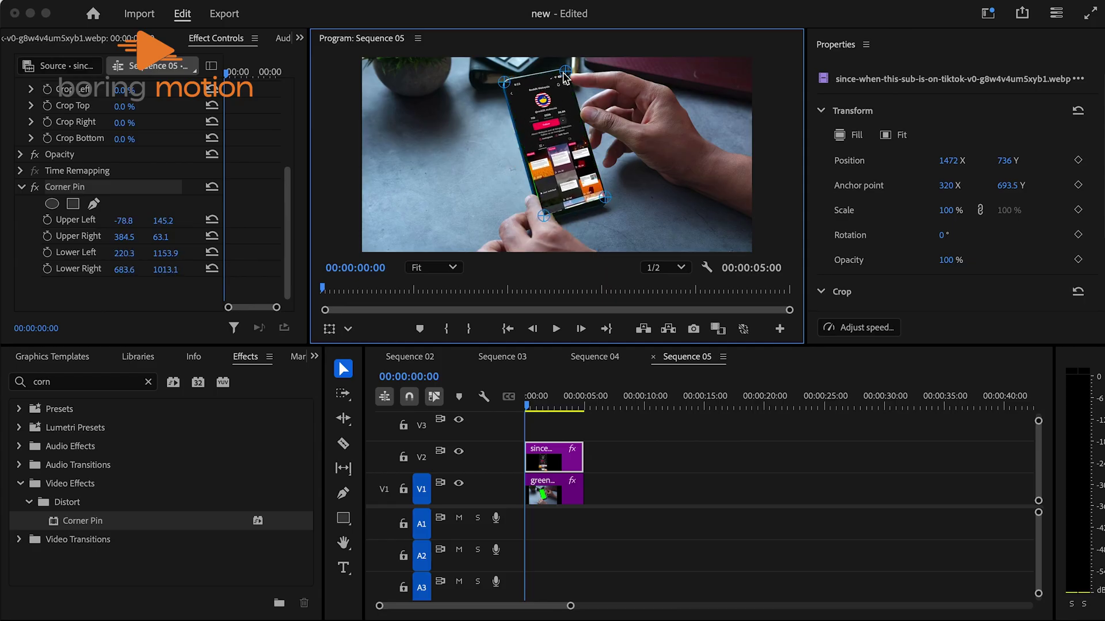
Export Sequence 05 as the H.264 file Sequence 05.mp4 with the default location
{"action": "key", "text": "super+m"}
{"action": "left_click", "coordinate": [450, 116]}
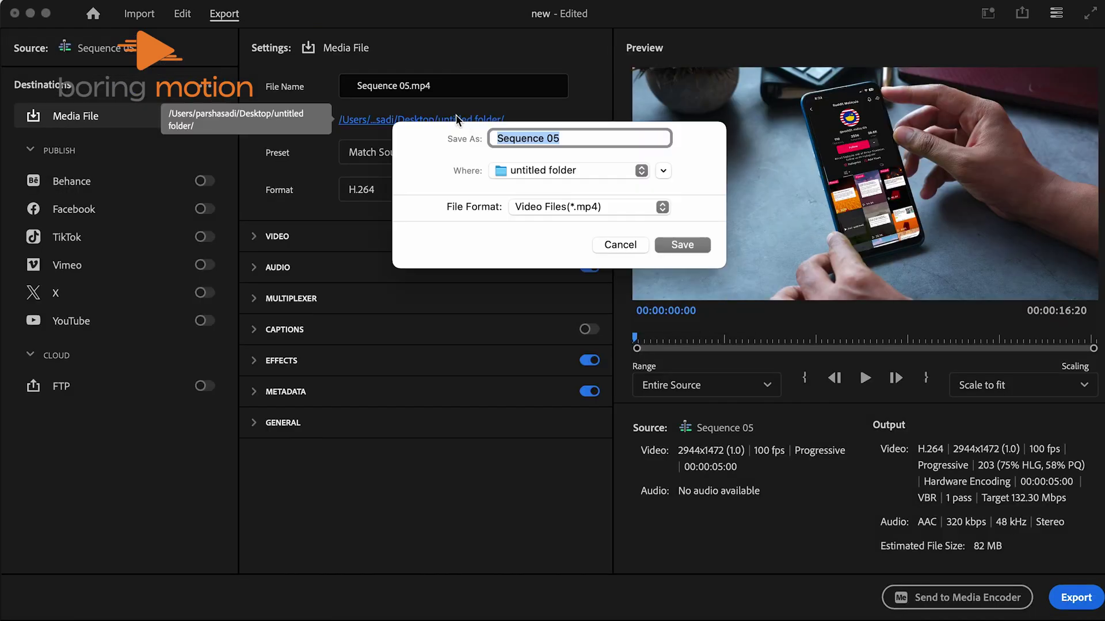
{"action": "left_click", "coordinate": [619, 245]}
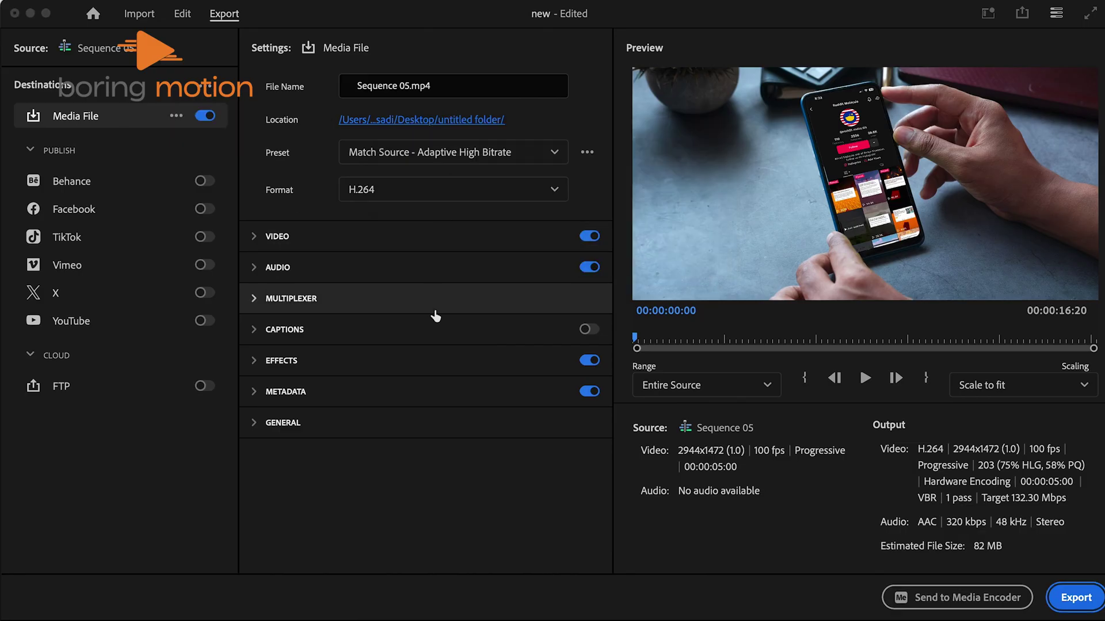
{"action": "left_click", "coordinate": [1074, 598]}
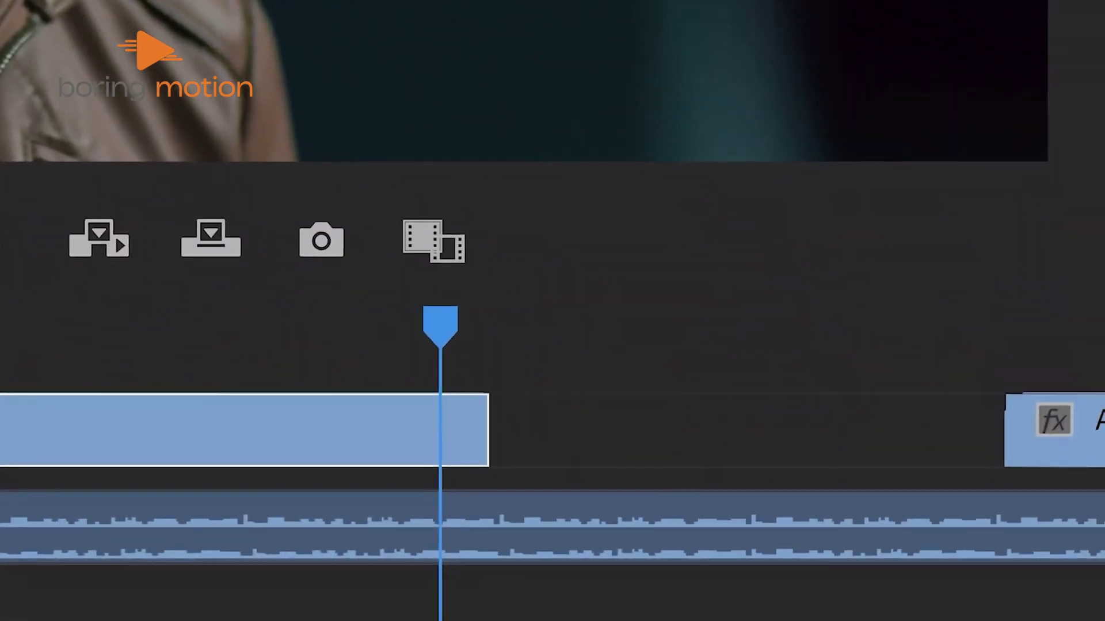
Extend the end of A005_C006 with Generative Extend frames and play back the result
{"action": "left_click_drag", "start_coordinate": [758, 552], "coordinate": [760, 552]}
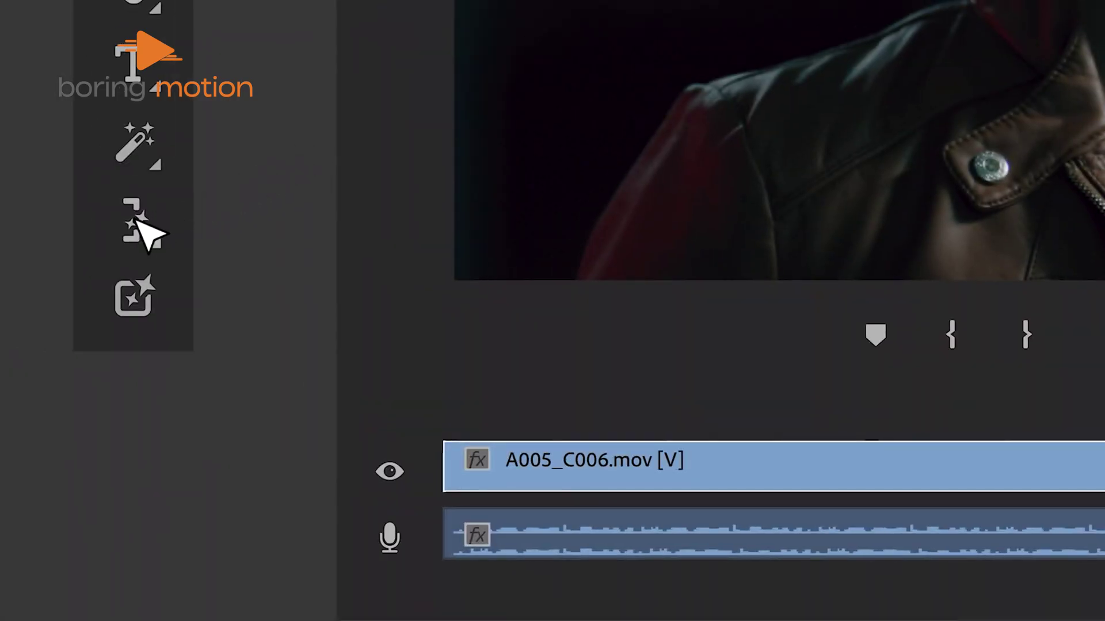
{"action": "left_click", "coordinate": [137, 220]}
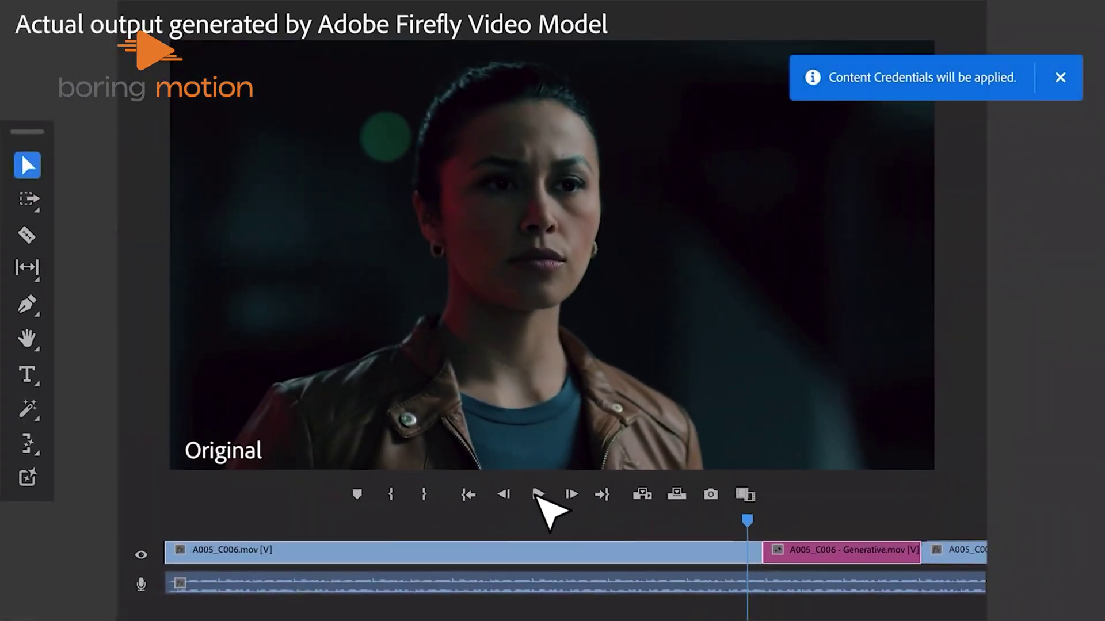
{"action": "left_click", "coordinate": [536, 496]}
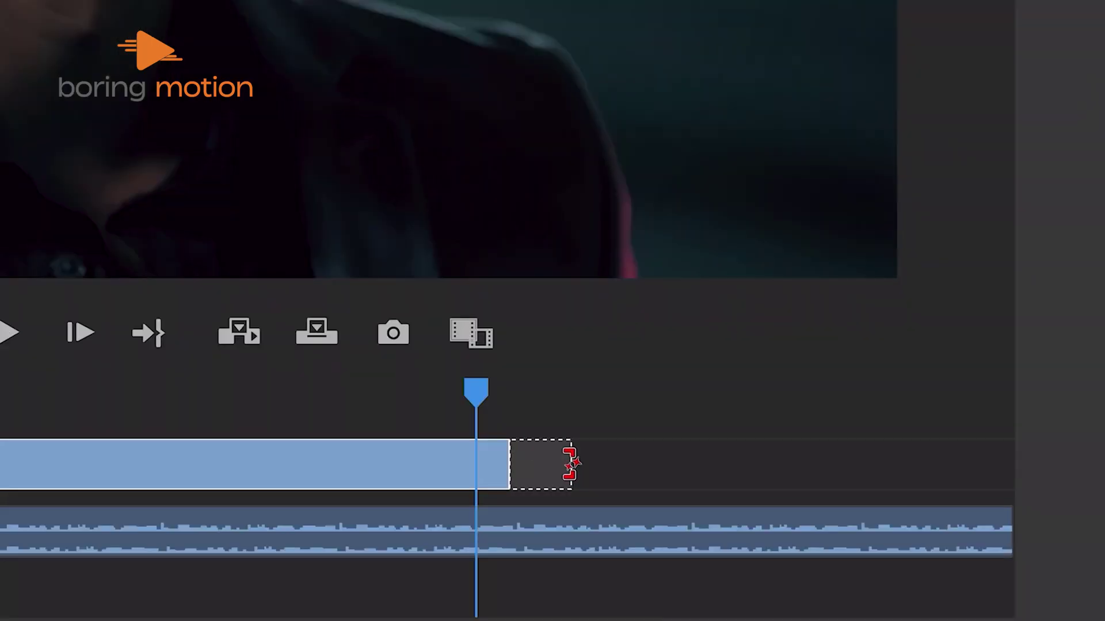
{"action": "left_click_drag", "start_coordinate": [571, 461], "coordinate": [1018, 461]}
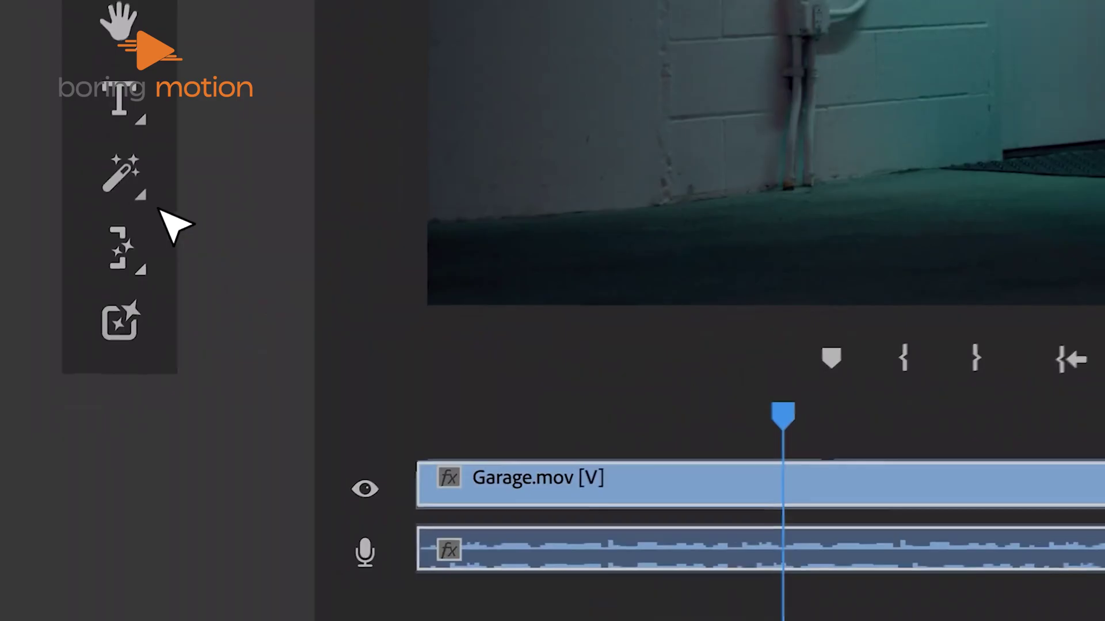
Erase the emergency box from the hallway wall using AI selection and Remove Object
{"action": "left_click", "coordinate": [122, 165]}
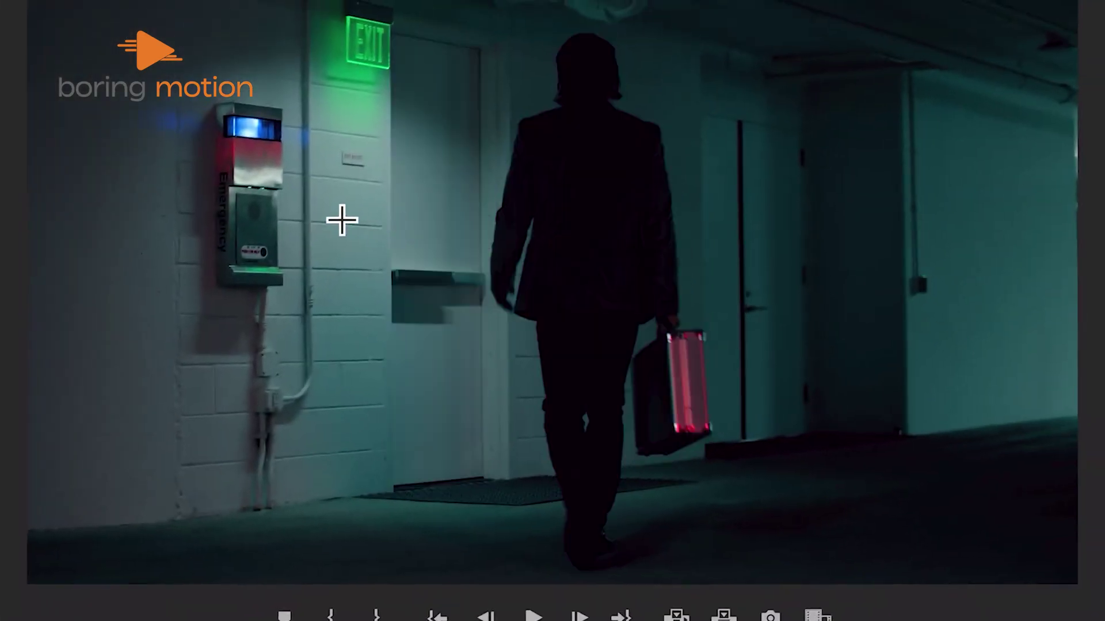
{"action": "left_click", "coordinate": [254, 182]}
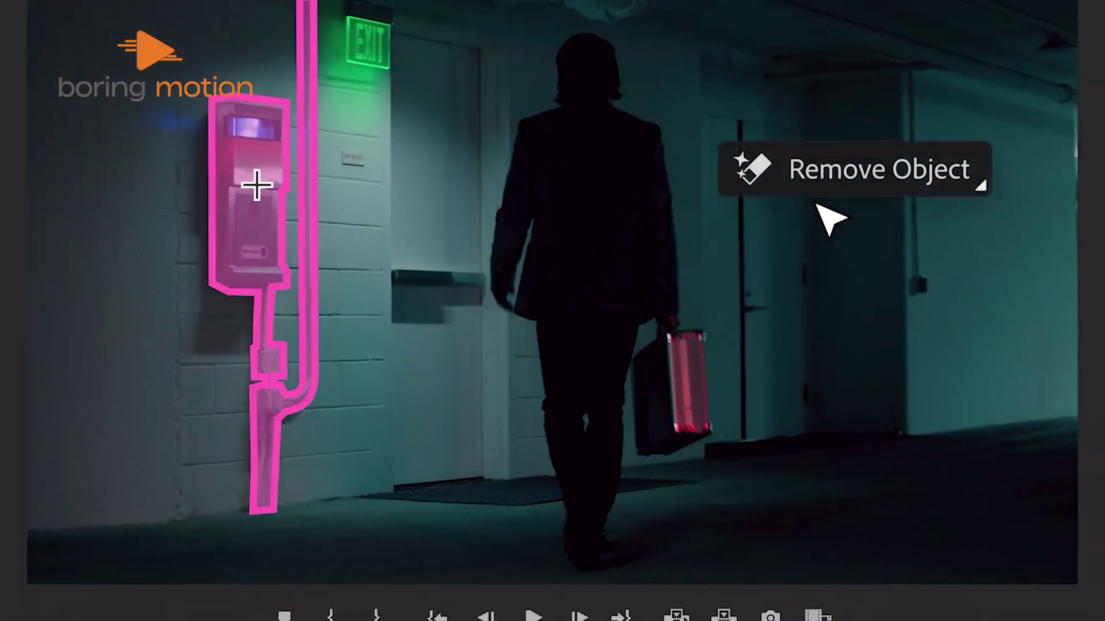
{"action": "left_click", "coordinate": [834, 192]}
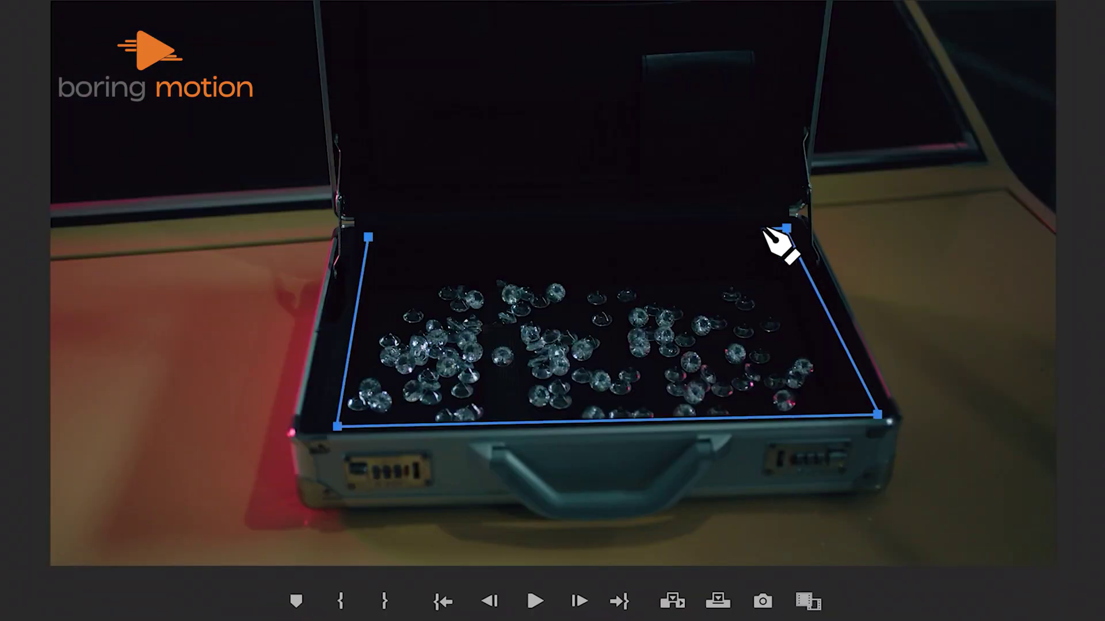
Fill the open briefcase with a generated diamond pile and play back the result
{"action": "left_click", "coordinate": [368, 237]}
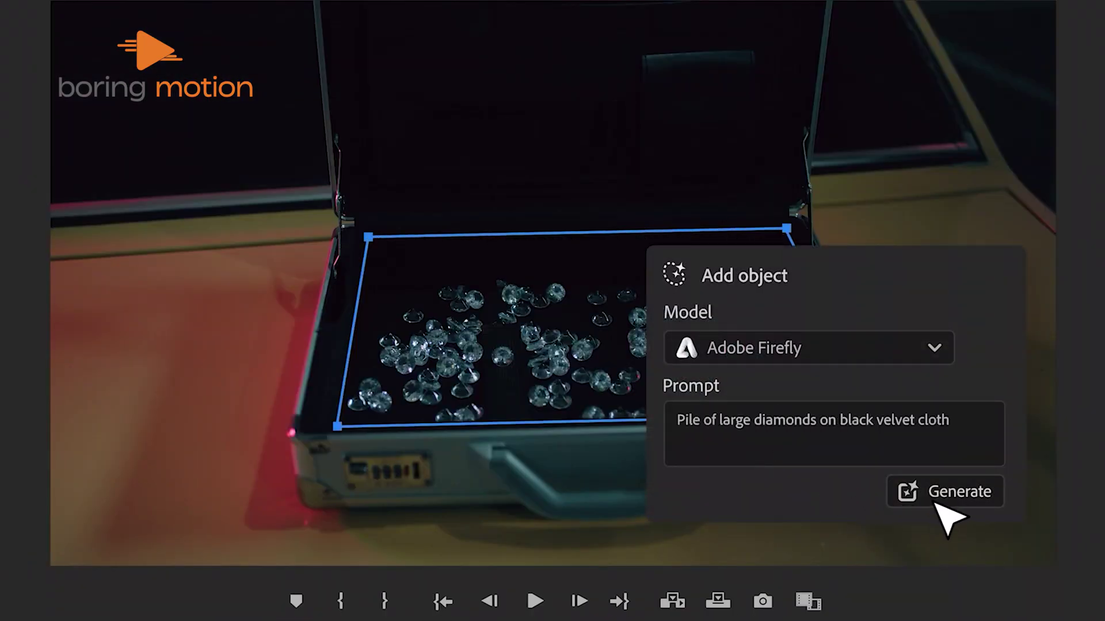
{"action": "left_click", "coordinate": [957, 500]}
{"action": "left_click", "coordinate": [723, 436]}
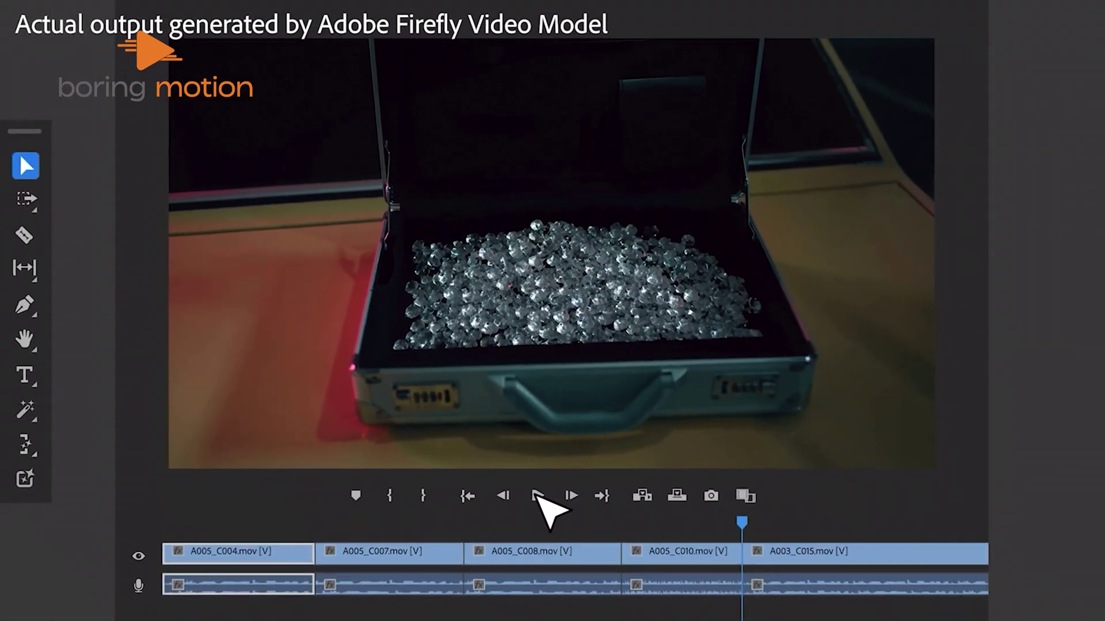
{"action": "left_click", "coordinate": [537, 496]}
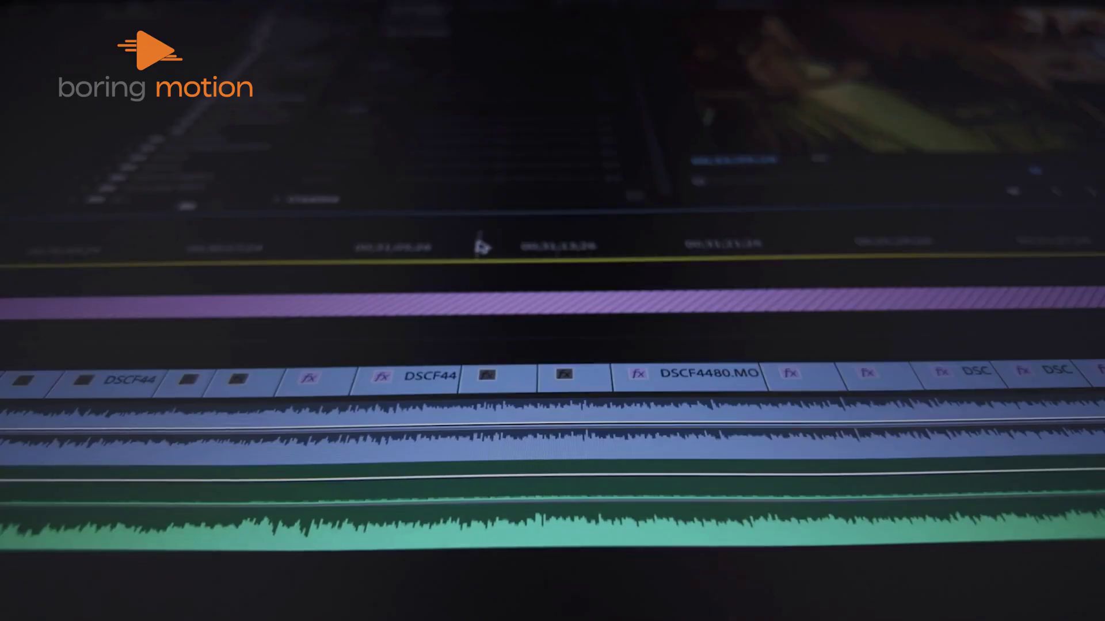
Select the two audio clips after the gap, then shift the flamingo clip's Position X
{"action": "left_click", "coordinate": [470, 249]}
{"action": "scroll", "coordinate": [368, 285], "scroll_direction": "down", "scroll_amount": 5}
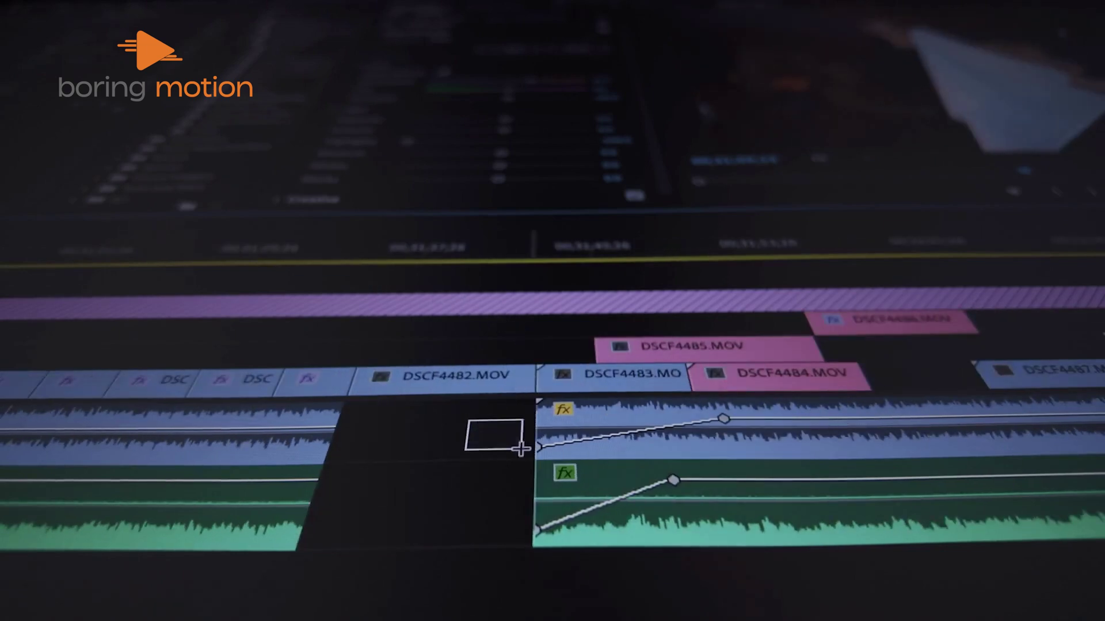
{"action": "left_click_drag", "start_coordinate": [522, 450], "coordinate": [541, 528]}
{"action": "left_click_drag", "start_coordinate": [786, 92], "coordinate": [913, 104]}
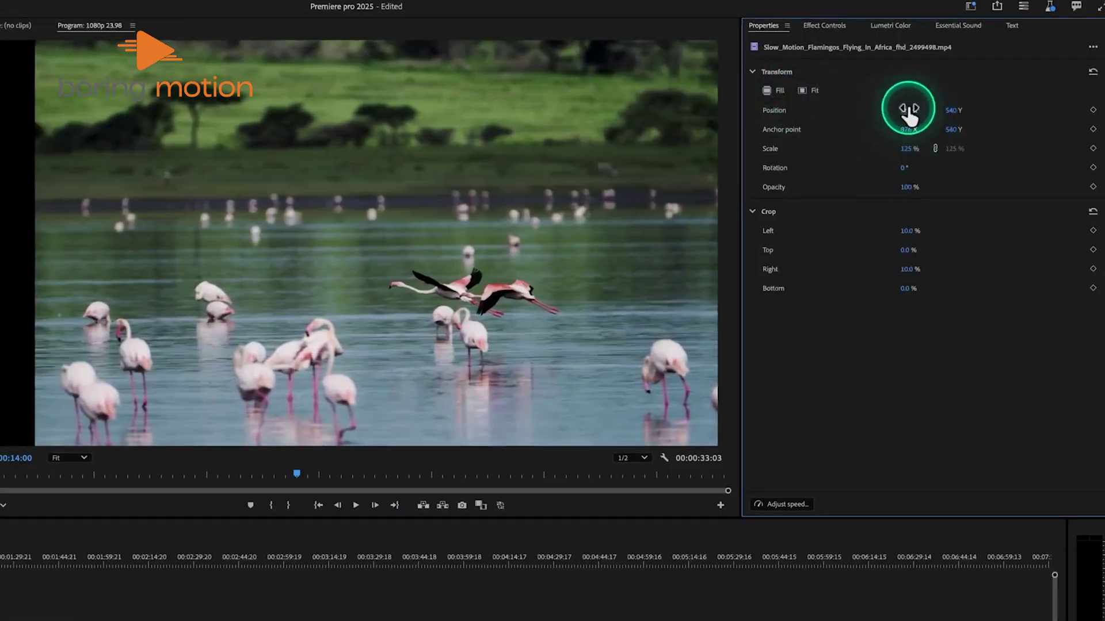
Scale the flamingo clip to about 156%, then fit it to the frame
{"action": "mouse_move", "coordinate": [907, 149]}
{"action": "left_mouse_down"}
{"action": "mouse_move", "coordinate": [927, 153]}
{"action": "mouse_move", "coordinate": [912, 167]}
{"action": "left_mouse_up"}
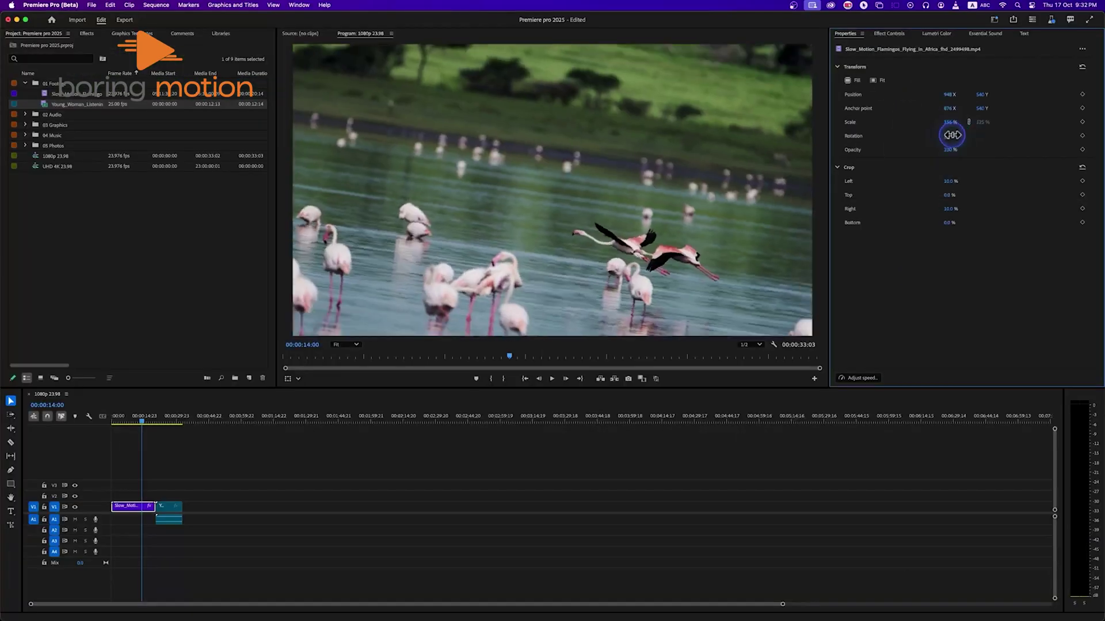
{"action": "left_click_drag", "start_coordinate": [952, 135], "coordinate": [948, 137]}
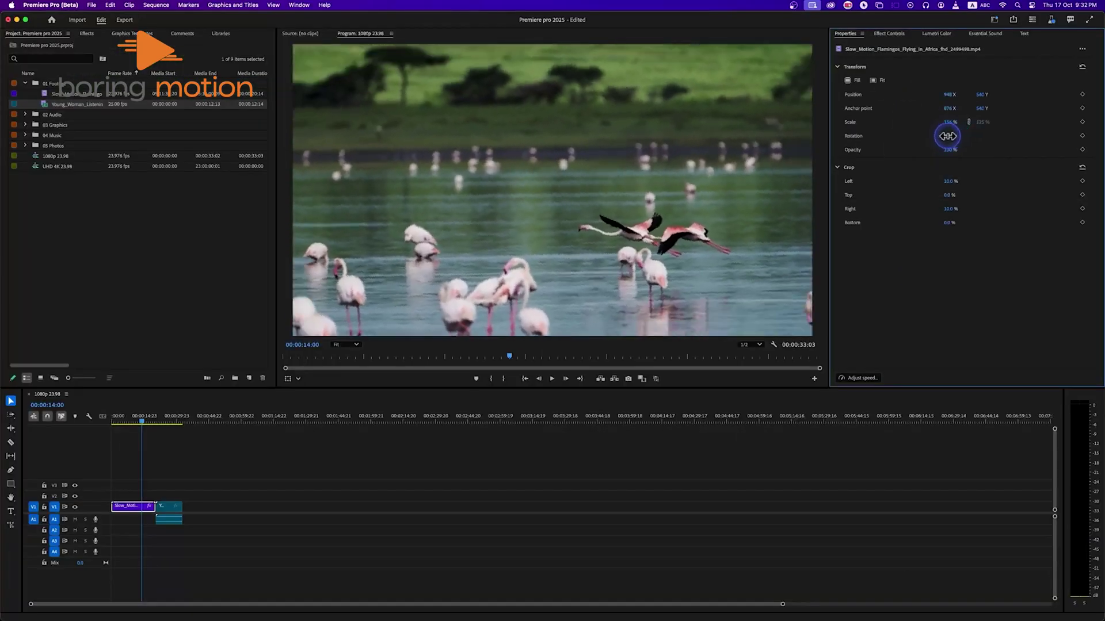
{"action": "left_click", "coordinate": [873, 80]}
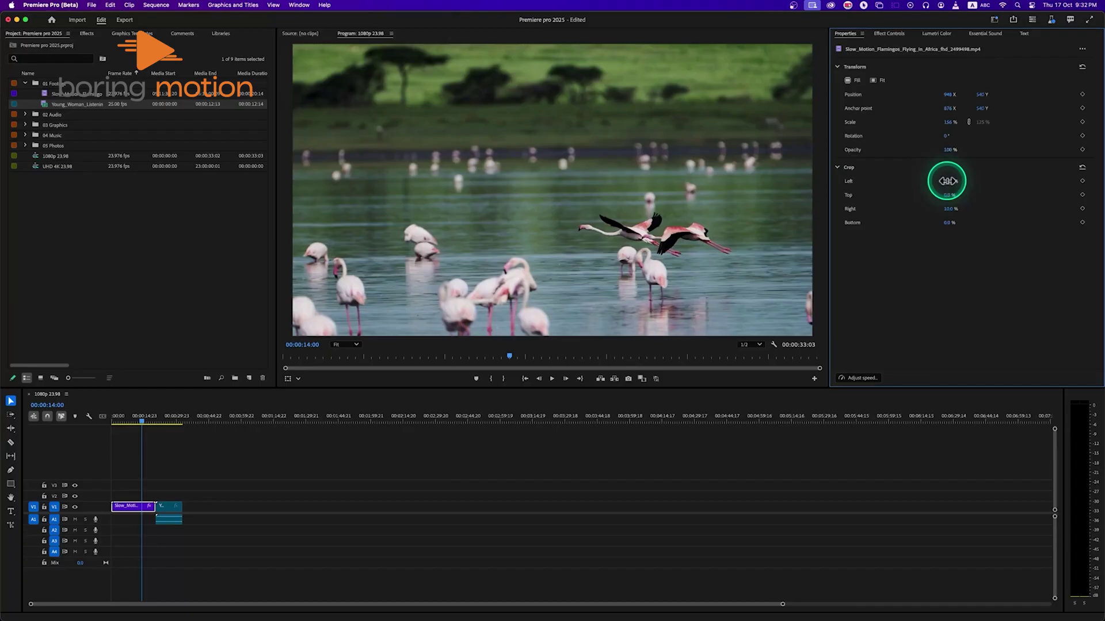
Crop the flamingo clip in from its edges and show the Transform/Crop overlay options
{"action": "left_click_drag", "start_coordinate": [944, 181], "coordinate": [965, 190]}
{"action": "left_click", "coordinate": [230, 439]}
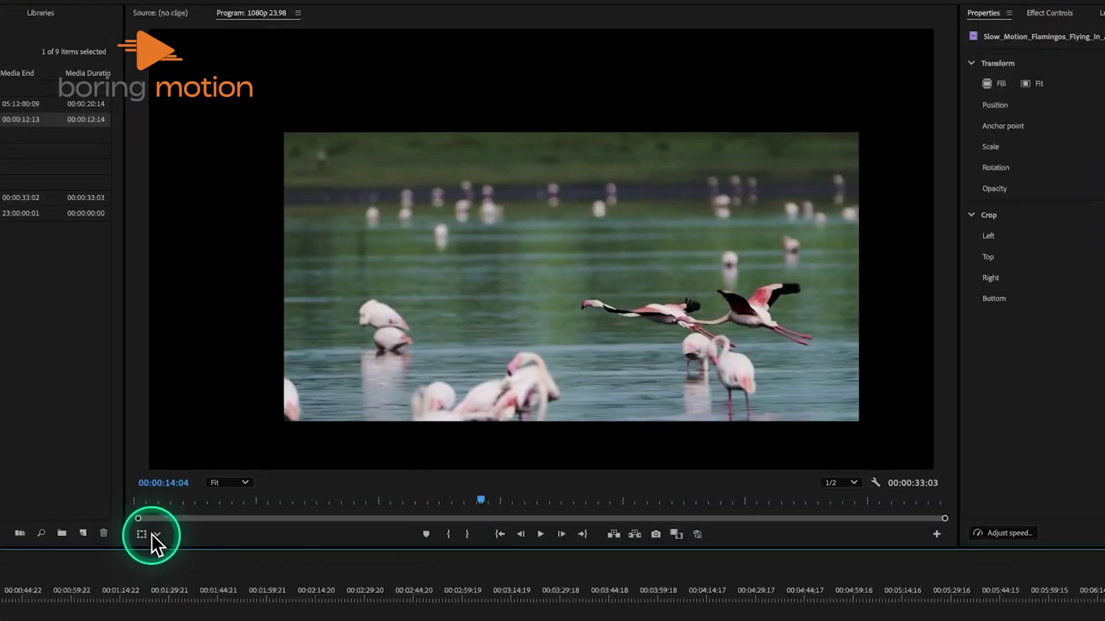
{"action": "left_click", "coordinate": [299, 379]}
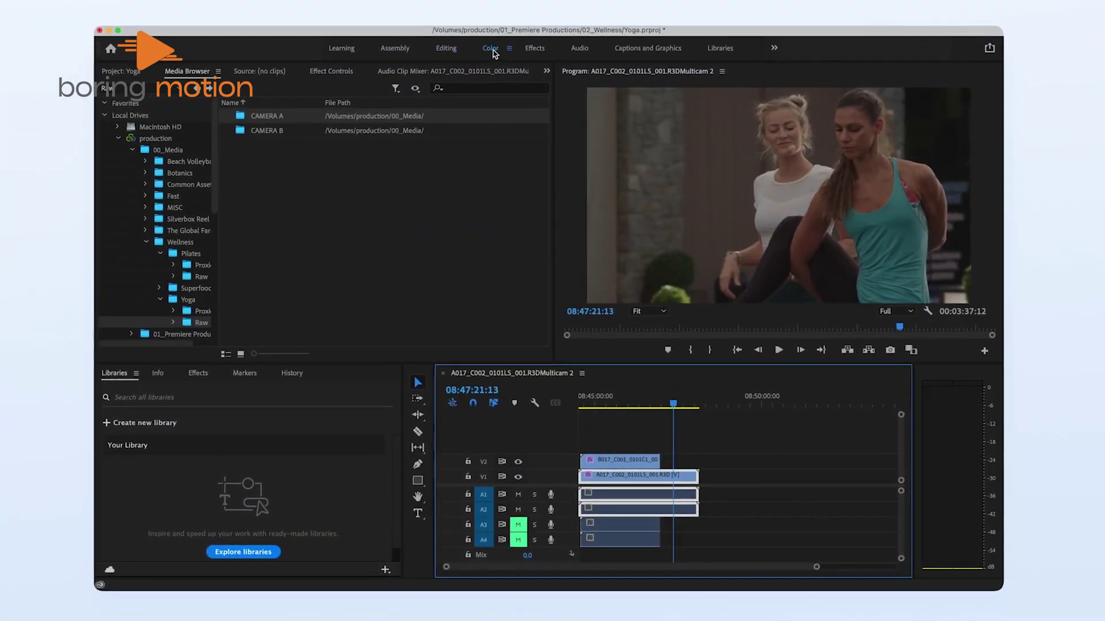
In the Color workspace, raise the Lumetri RGB curve to brighten the yoga clip's midtones
{"action": "left_click", "coordinate": [489, 50]}
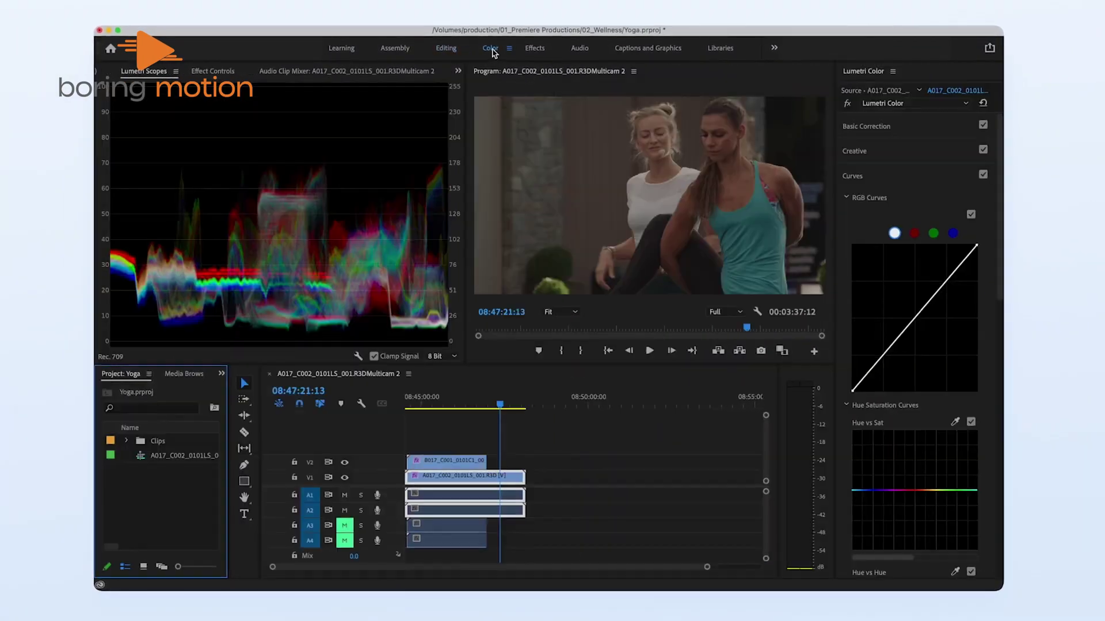
{"action": "left_click", "coordinate": [916, 319]}
{"action": "left_click_drag", "start_coordinate": [922, 320], "coordinate": [913, 311]}
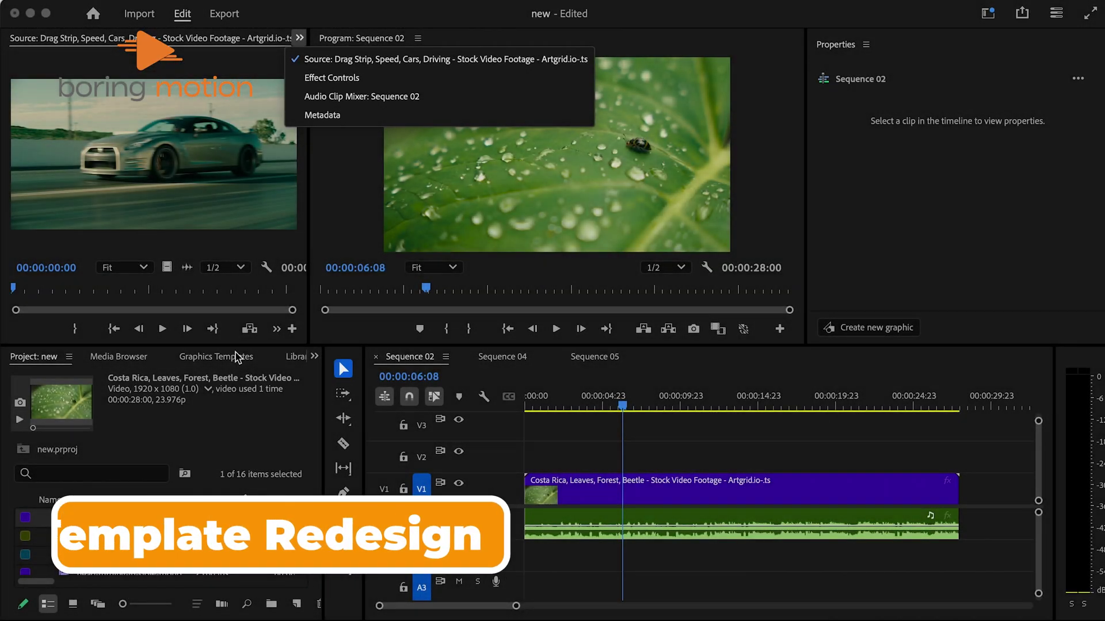
Place the Basic Lower Third template from Graphics Templates onto V2 of the timeline
{"action": "left_click", "coordinate": [236, 357]}
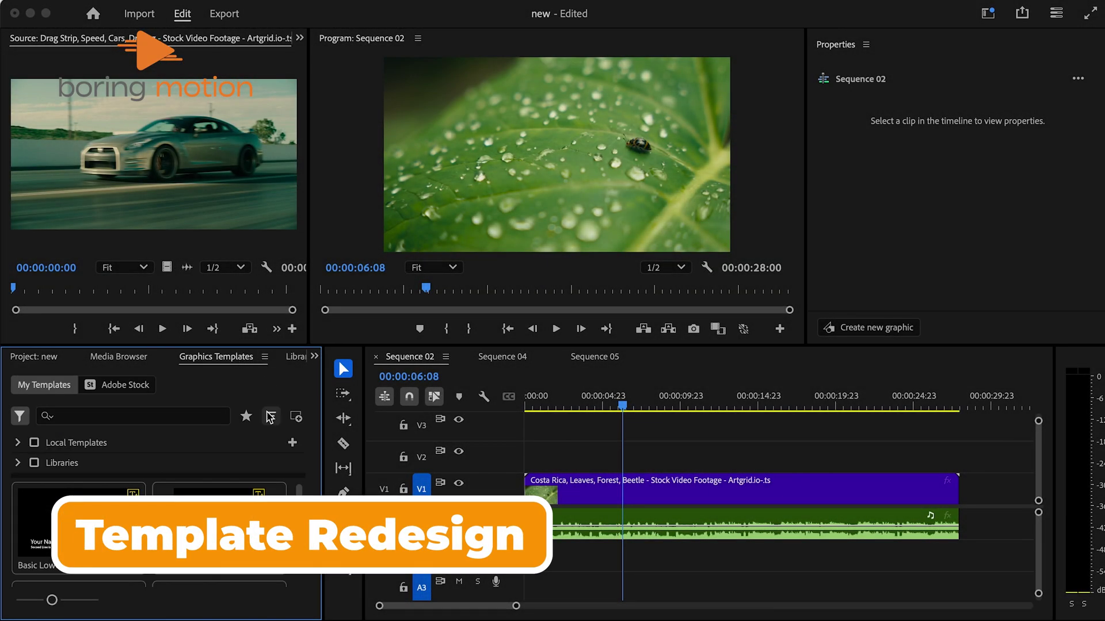
{"action": "key", "text": "grave"}
{"action": "scroll", "coordinate": [384, 306], "scroll_direction": "down", "scroll_amount": 10}
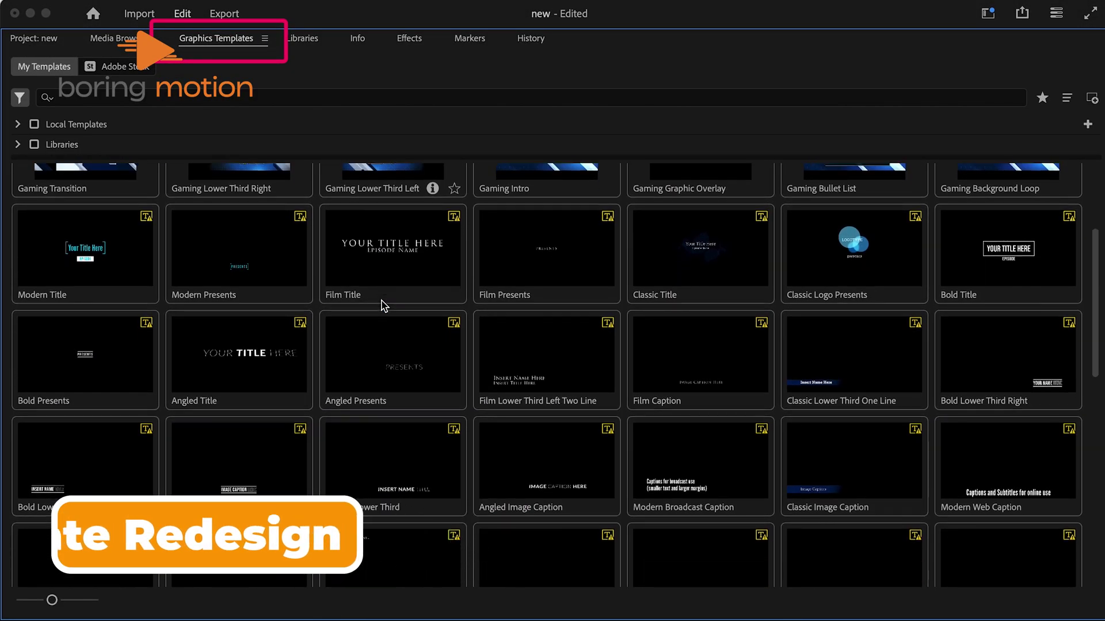
{"action": "scroll", "coordinate": [384, 306], "scroll_direction": "up", "scroll_amount": 8}
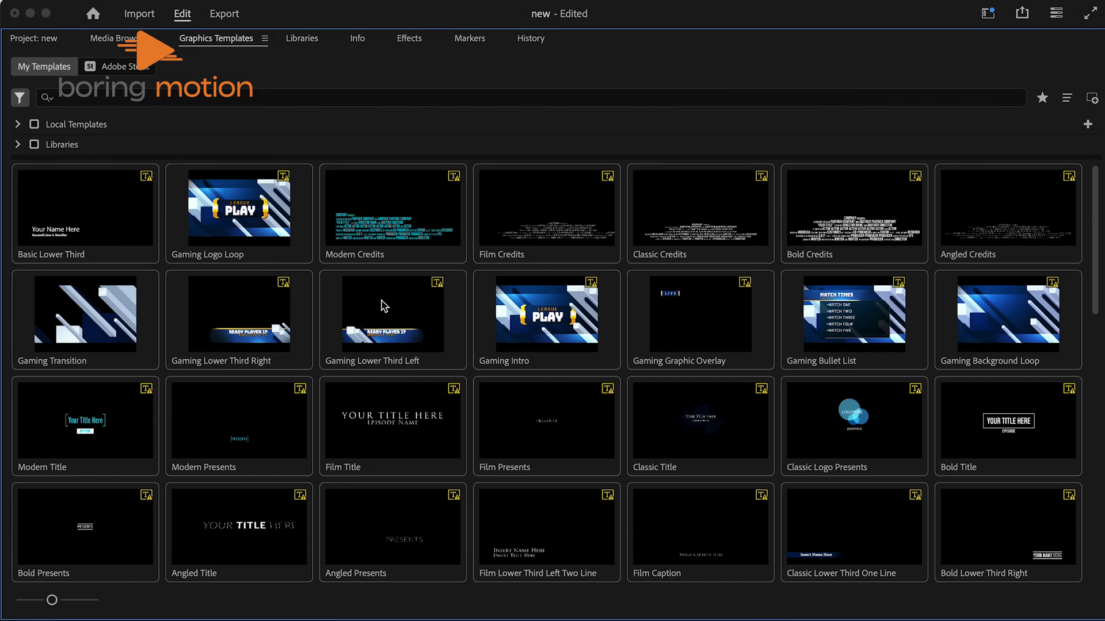
{"action": "key", "text": "grave"}
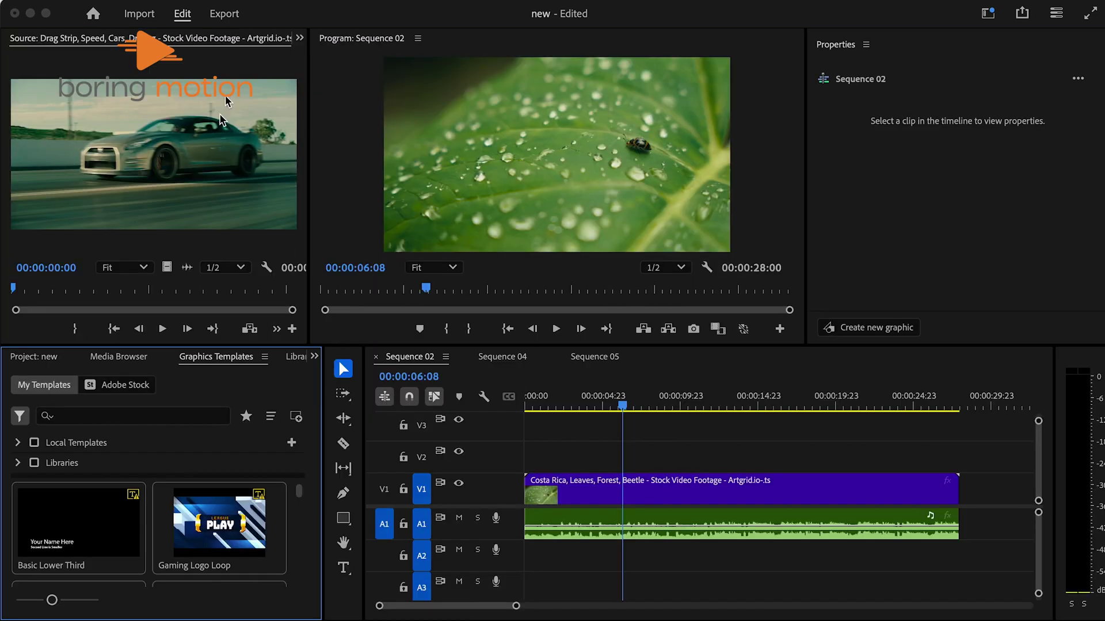
{"action": "left_click_drag", "start_coordinate": [95, 526], "coordinate": [476, 433]}
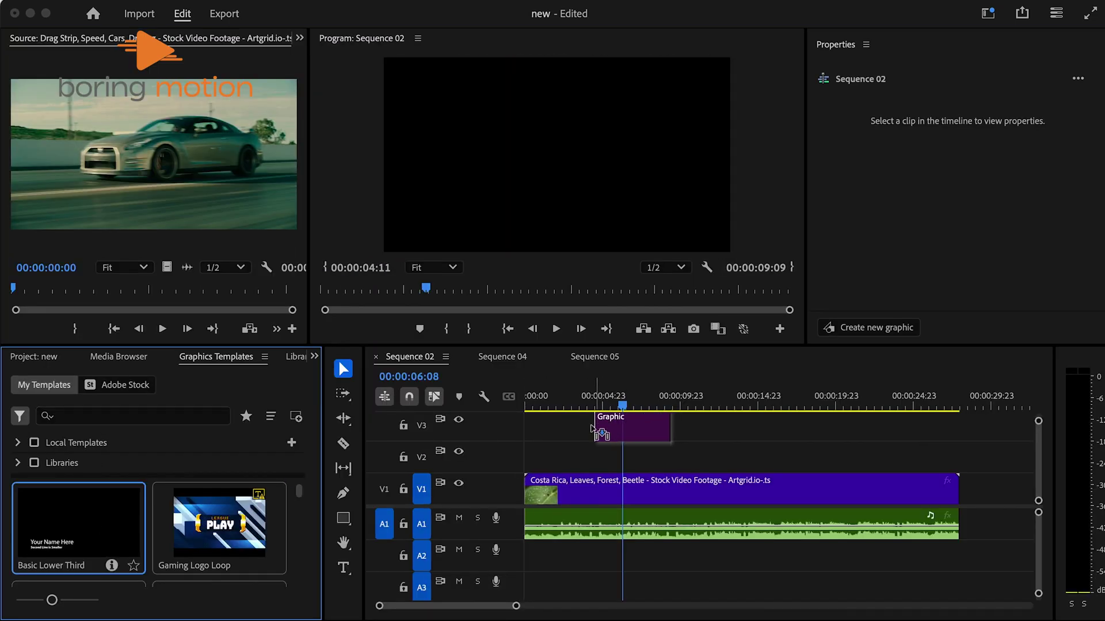
Edit the title to read 'Green' over 'nature' and adjust its Position in Properties
{"action": "left_click_drag", "start_coordinate": [570, 457], "coordinate": [569, 458]}
{"action": "double_click", "coordinate": [477, 210]}
{"action": "type", "text": "Green"}
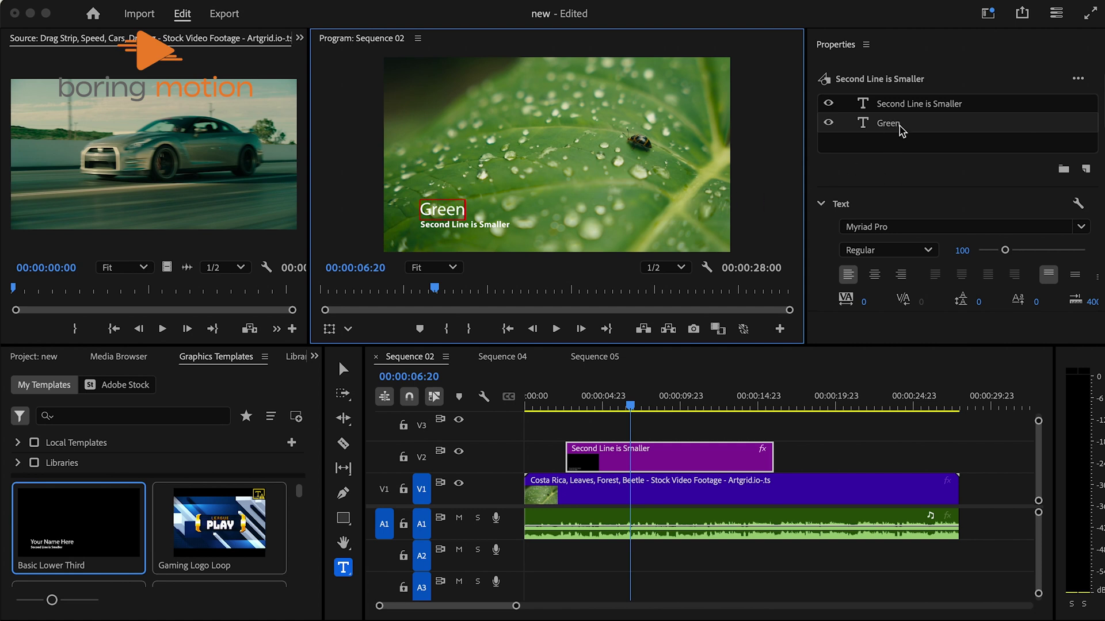
{"action": "left_click", "coordinate": [907, 108]}
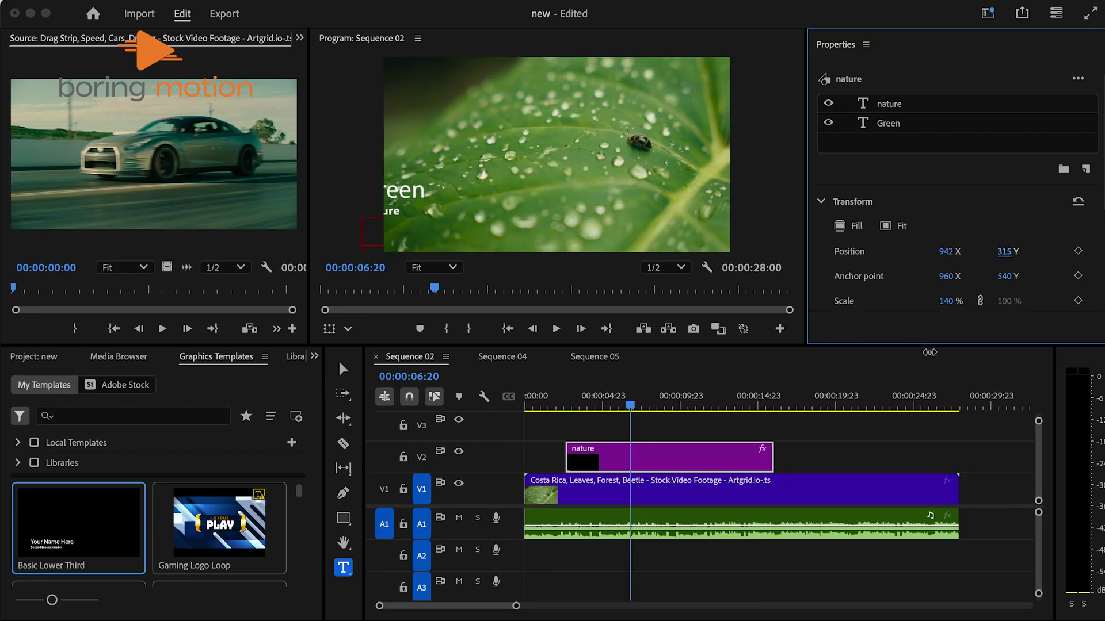
{"action": "left_click_drag", "start_coordinate": [945, 252], "coordinate": [1060, 256]}
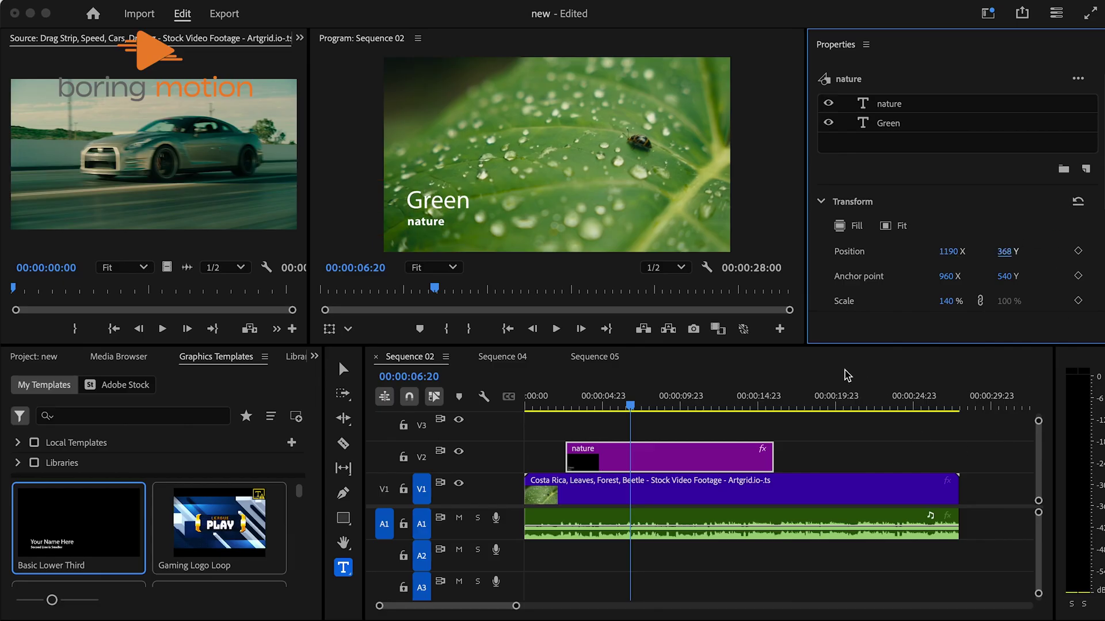
{"action": "left_click", "coordinate": [614, 405]}
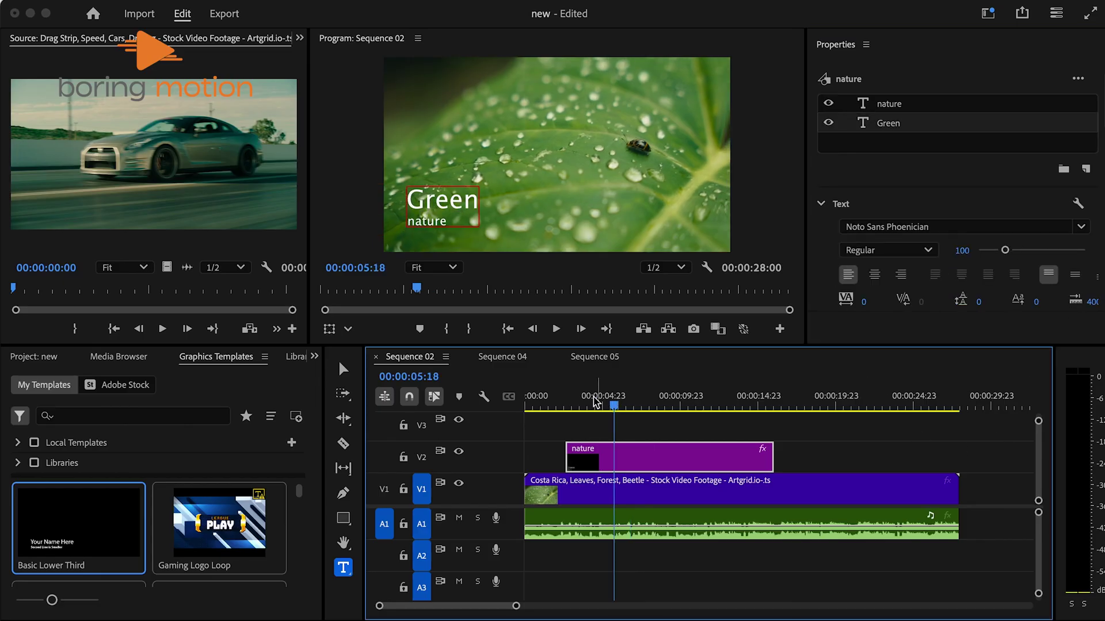
Add the Gaming Logo Loop template after the title on V2
{"action": "left_click", "coordinate": [197, 523]}
{"action": "left_click_drag", "start_coordinate": [197, 524], "coordinate": [844, 455]}
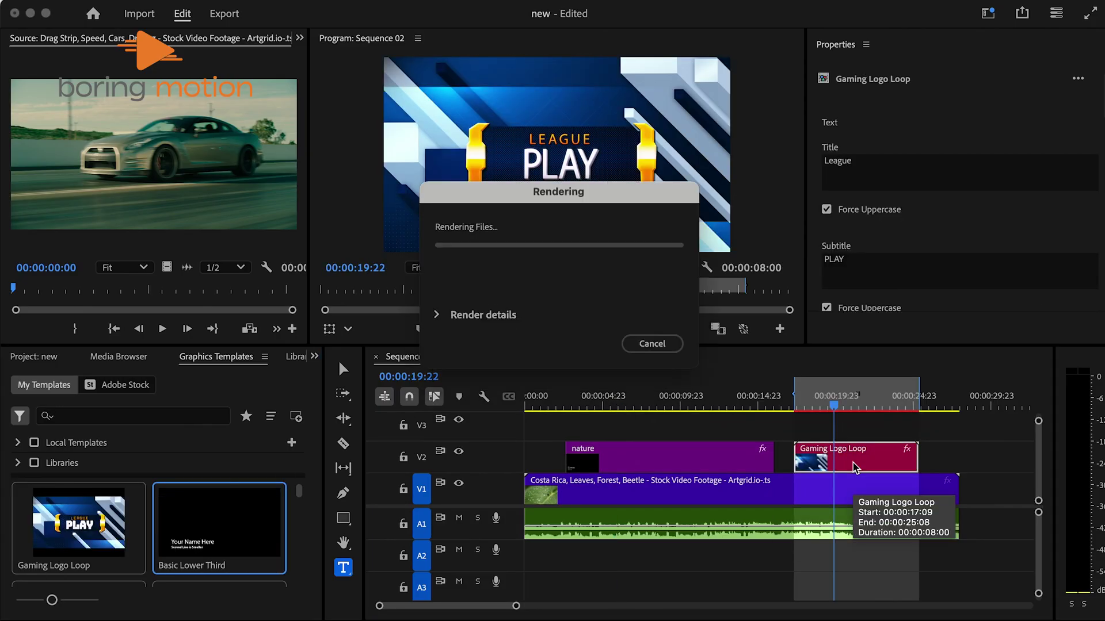
{"action": "scroll", "coordinate": [955, 230], "scroll_direction": "down", "scroll_amount": 5}
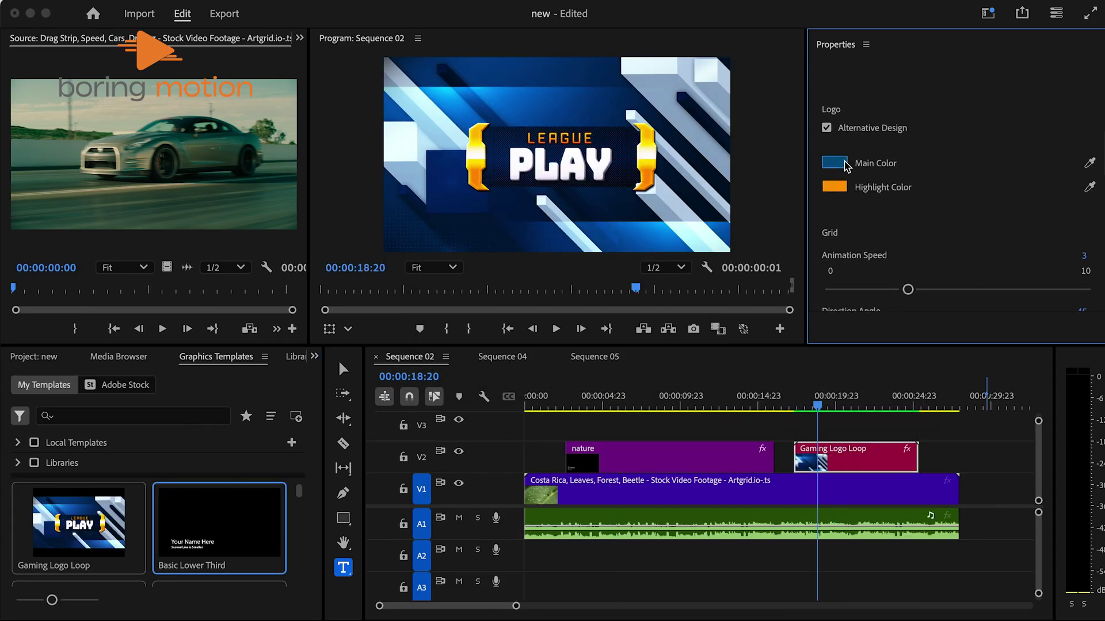
Recolour the logo red with green highlights and review its Grid settings: speed 3, angle 75
{"action": "left_click", "coordinate": [834, 163]}
{"action": "left_click_drag", "start_coordinate": [623, 176], "coordinate": [468, 259]}
{"action": "left_click", "coordinate": [433, 297]}
{"action": "left_click", "coordinate": [403, 305]}
{"action": "left_click", "coordinate": [563, 528]}
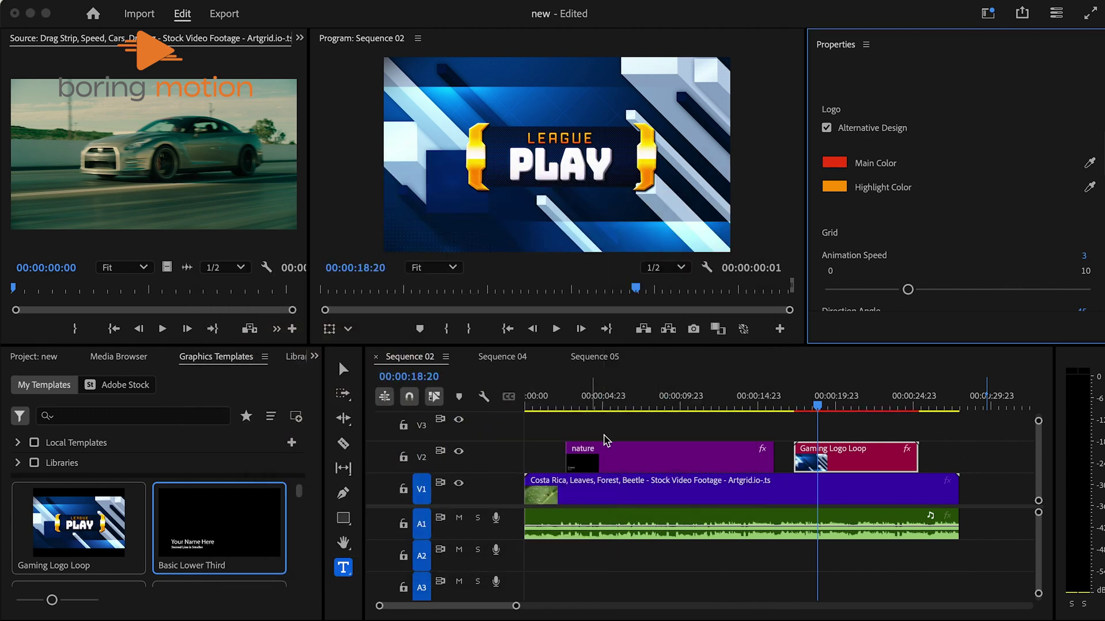
{"action": "left_click", "coordinate": [833, 186]}
{"action": "left_click", "coordinate": [434, 364]}
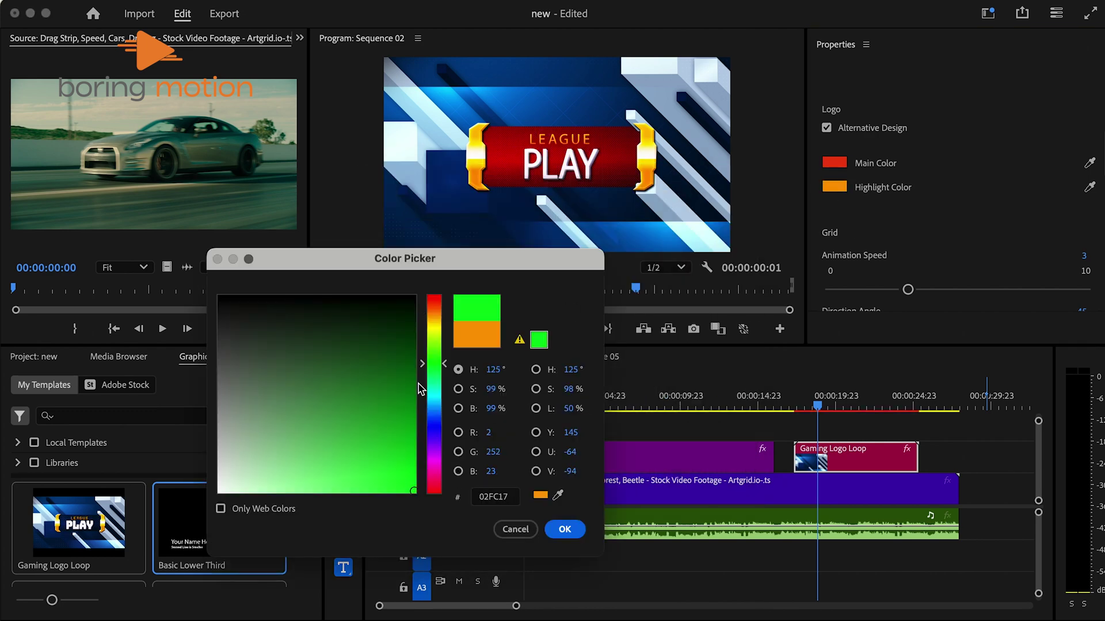
{"action": "left_click", "coordinate": [562, 529]}
{"action": "scroll", "coordinate": [872, 258], "scroll_direction": "down", "scroll_amount": 5}
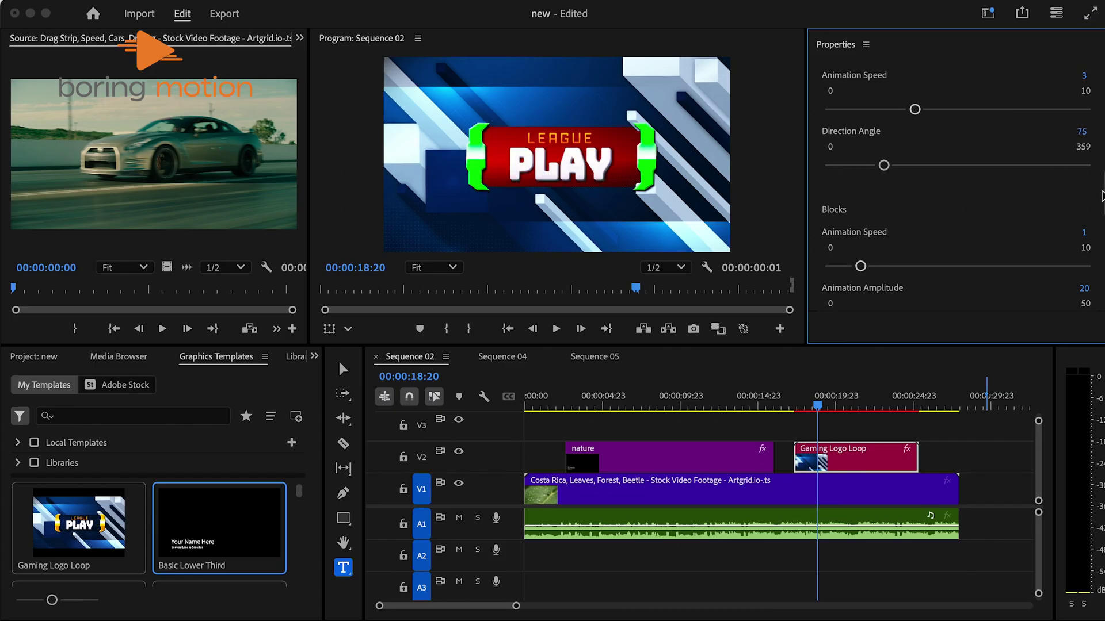
{"action": "scroll", "coordinate": [955, 190], "scroll_direction": "up", "scroll_amount": 5}
{"action": "scroll", "coordinate": [955, 190], "scroll_direction": "down", "scroll_amount": 4}
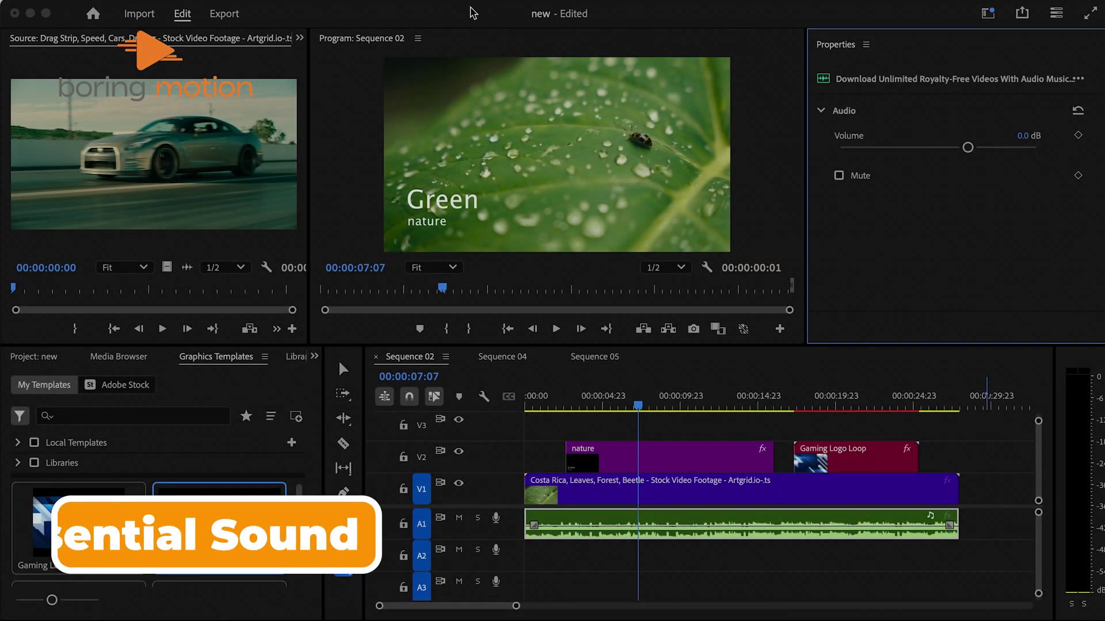
Open the Essential Sound panel and lower the A1 music clip's volume to -3.4 dB
{"action": "left_click", "coordinate": [578, 1]}
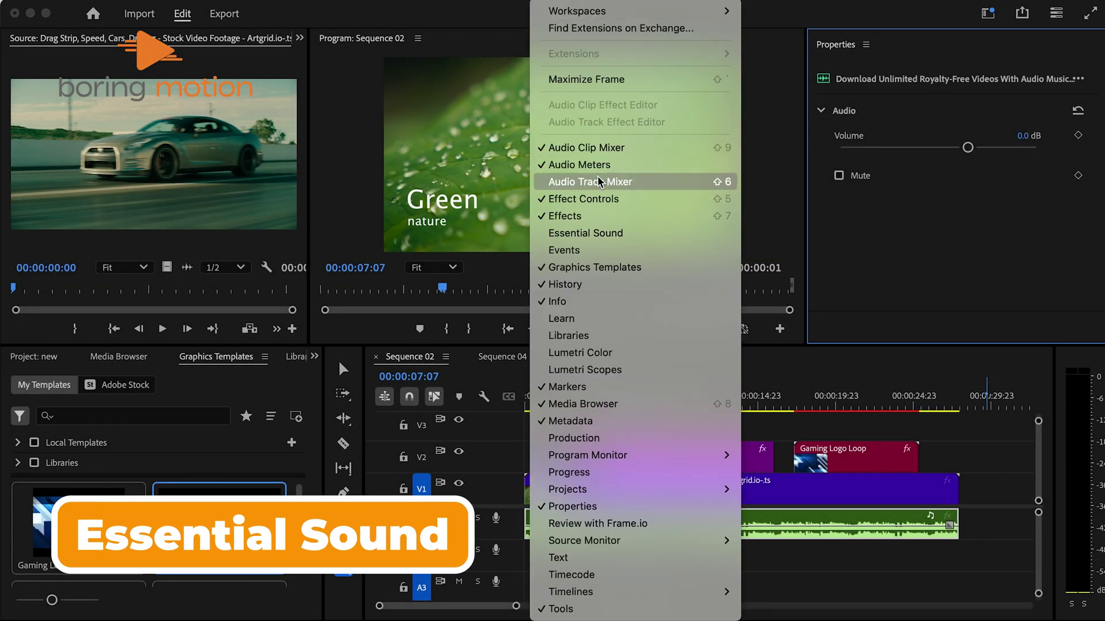
{"action": "left_click", "coordinate": [614, 233]}
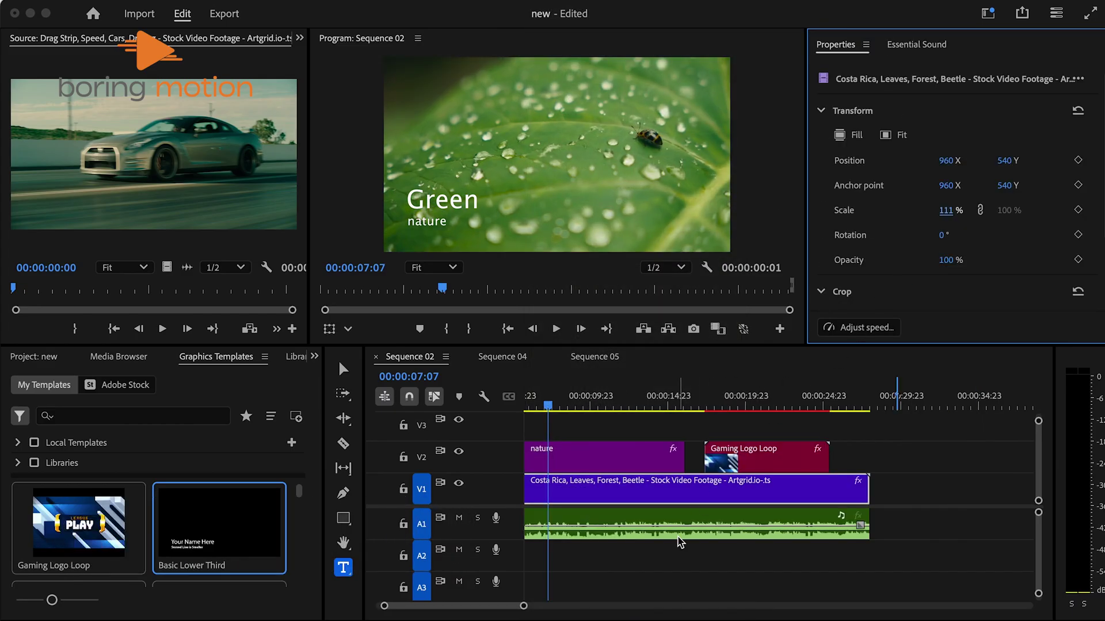
{"action": "left_click", "coordinate": [685, 538]}
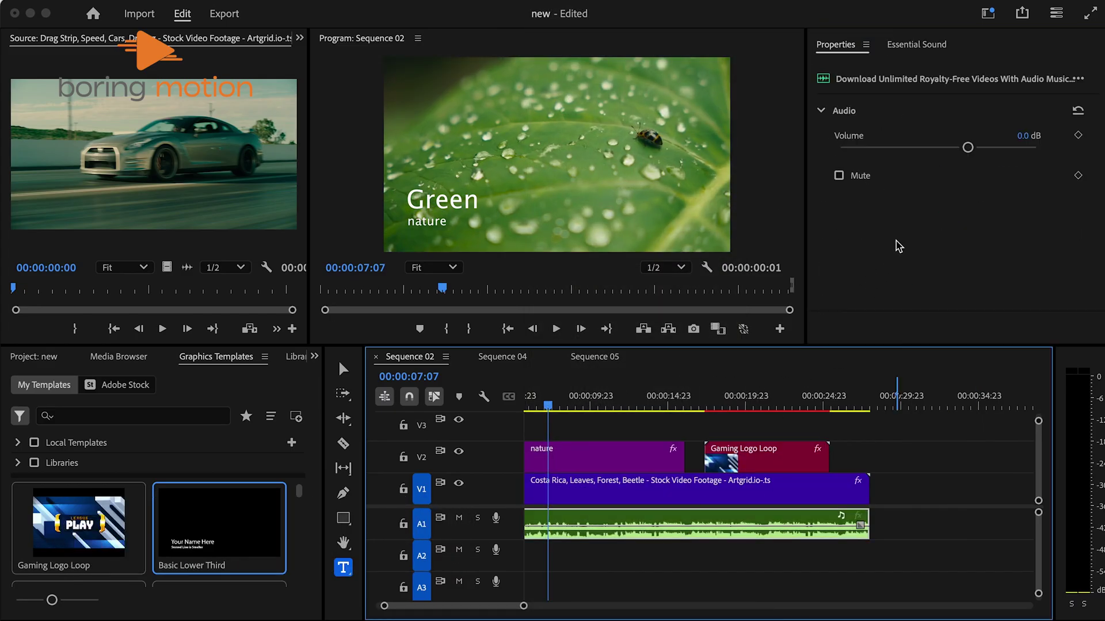
{"action": "left_click_drag", "start_coordinate": [967, 147], "coordinate": [946, 156]}
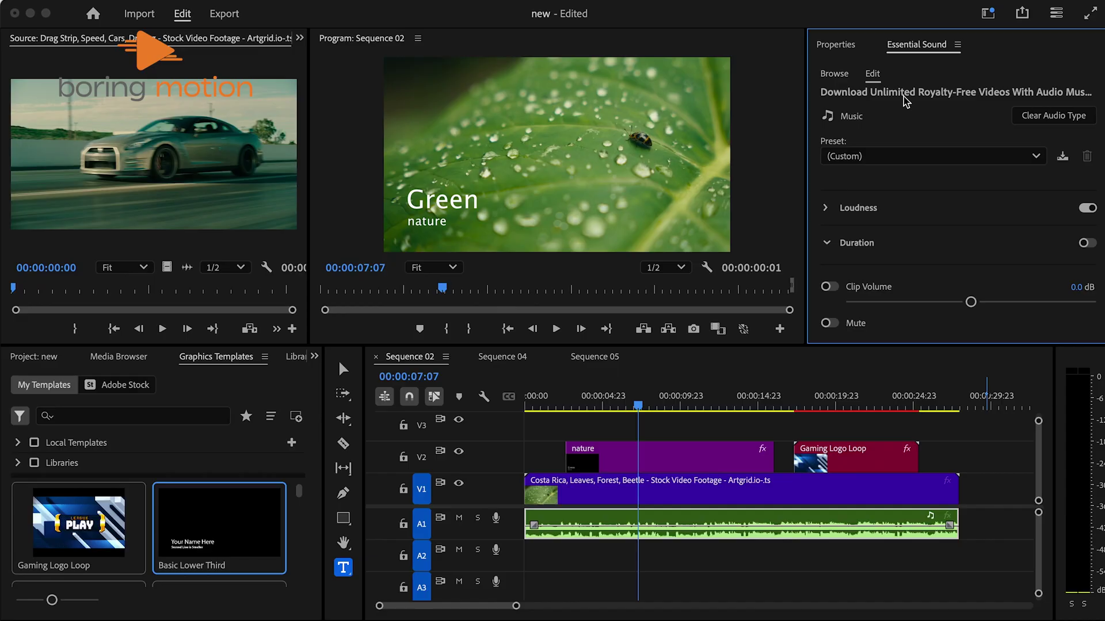
Browse Adobe Stock music and sound effects, filter by Animals, then return to Edit
{"action": "left_click", "coordinate": [834, 74]}
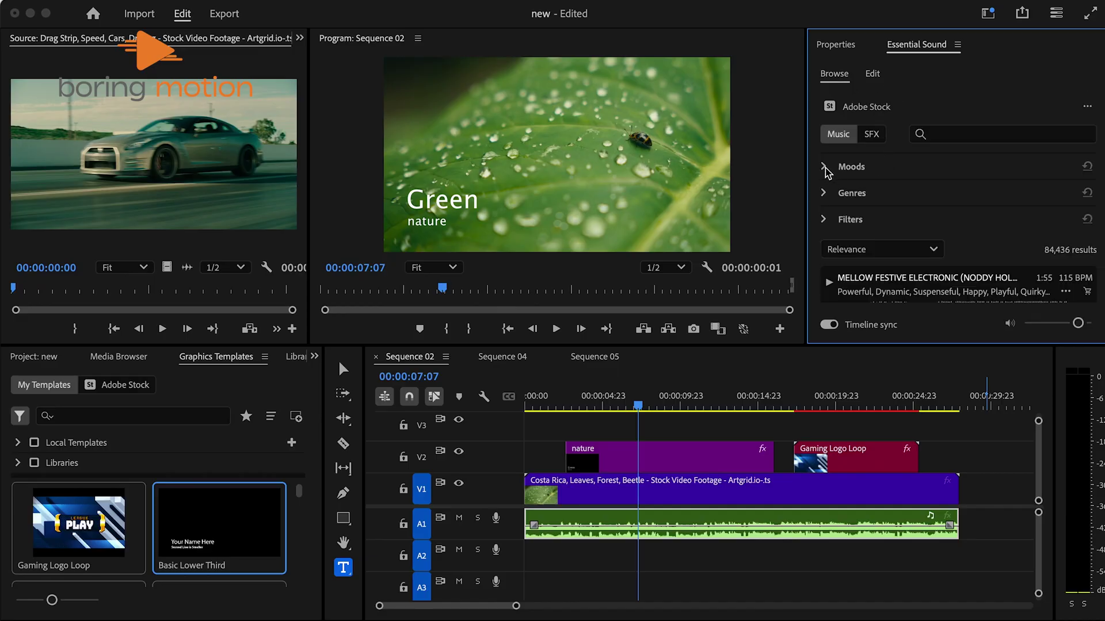
{"action": "key", "text": "grave"}
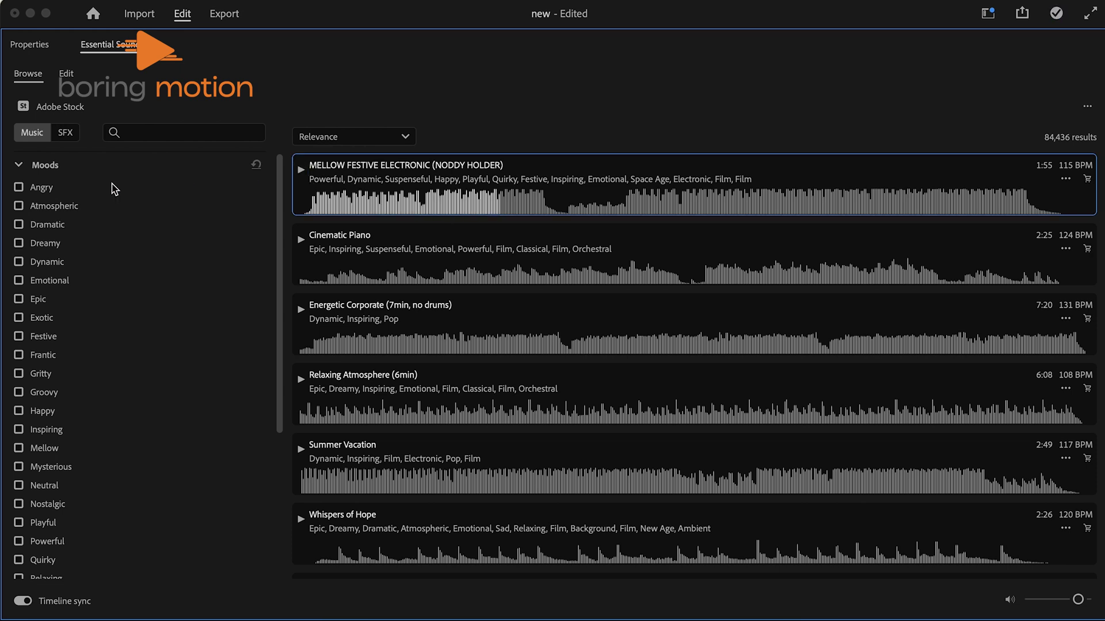
{"action": "scroll", "coordinate": [85, 242], "scroll_direction": "down", "scroll_amount": 5}
{"action": "left_click", "coordinate": [65, 132]}
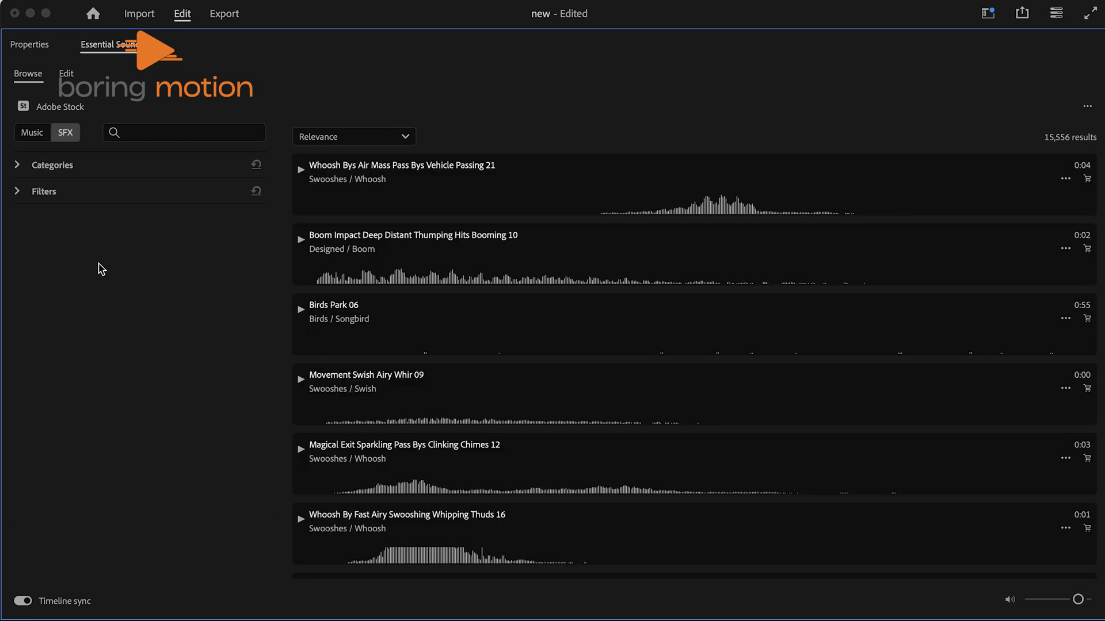
{"action": "left_click", "coordinate": [43, 244]}
{"action": "left_click", "coordinate": [46, 246]}
{"action": "left_click", "coordinate": [43, 210]}
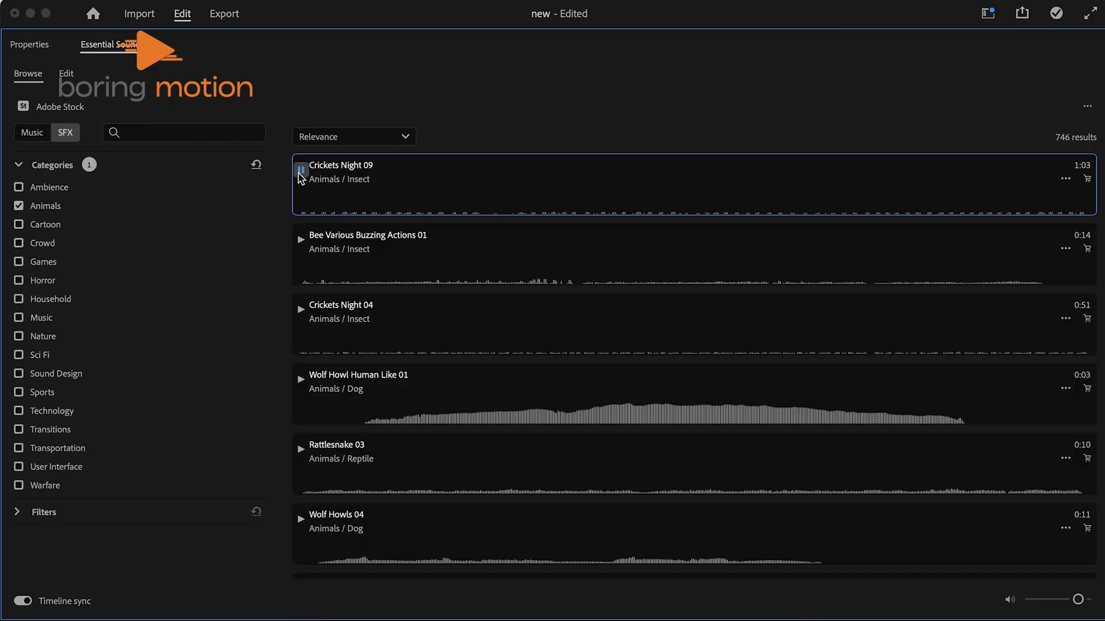
{"action": "left_click", "coordinate": [59, 206]}
{"action": "left_click", "coordinate": [66, 74]}
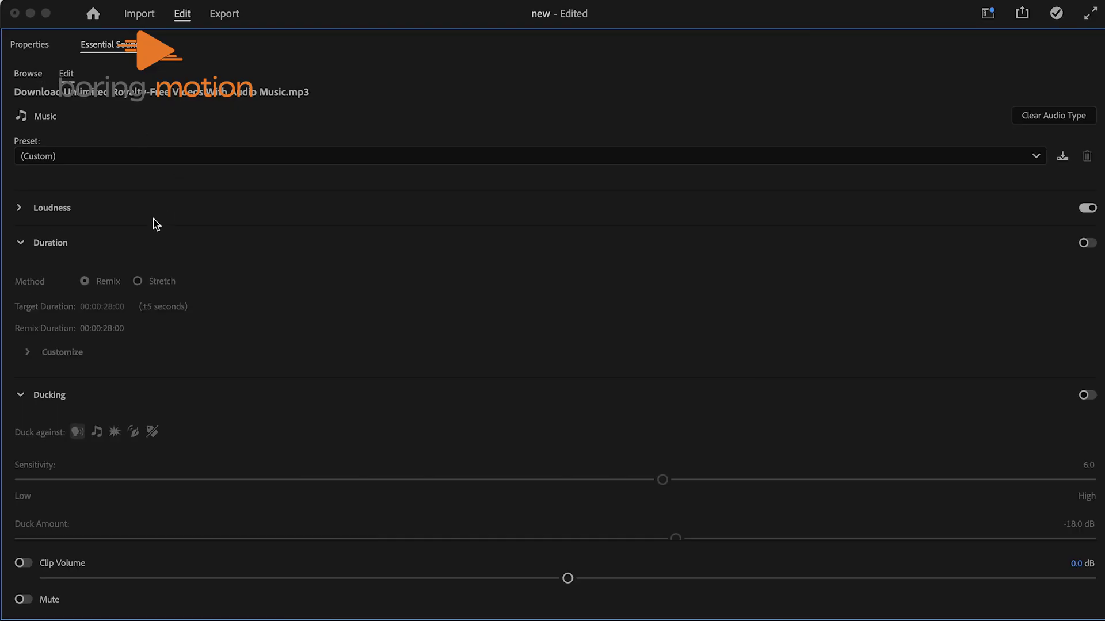
{"action": "scroll", "coordinate": [148, 227], "scroll_direction": "down", "scroll_amount": 5}
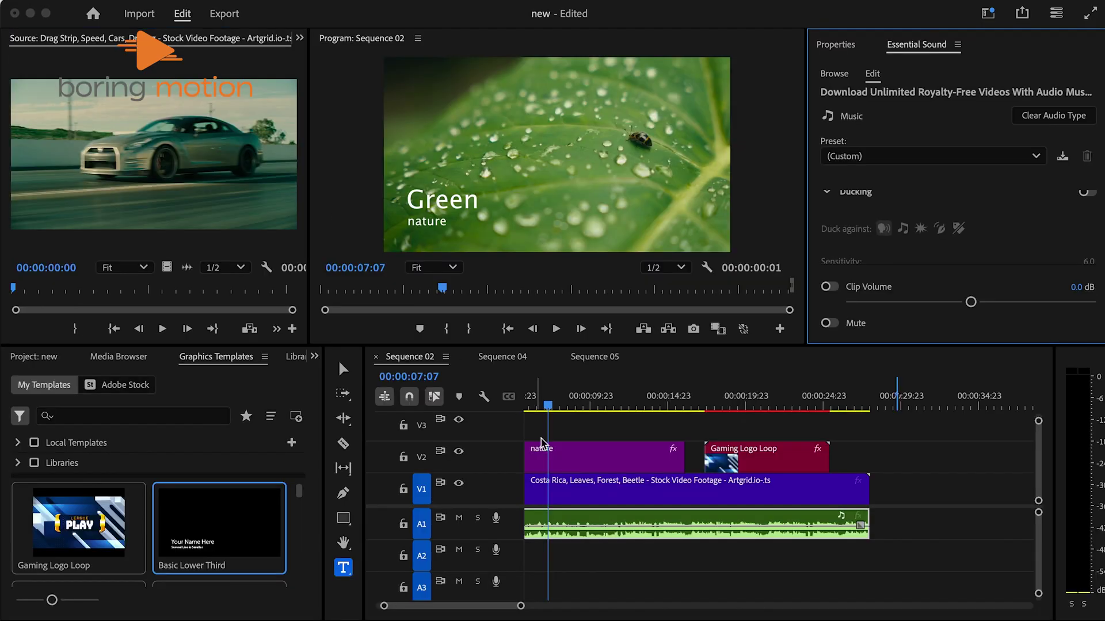
Replace the Costa Rica forest clip on V1 with an After Effects composition
{"action": "left_click", "coordinate": [338, 360]}
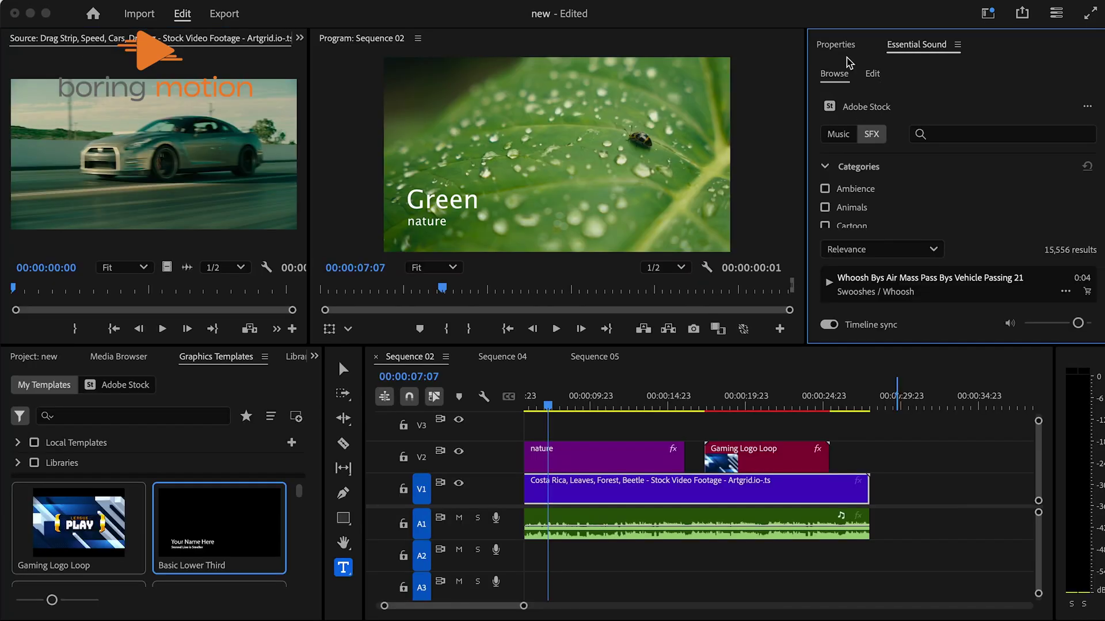
{"action": "left_click", "coordinate": [718, 476]}
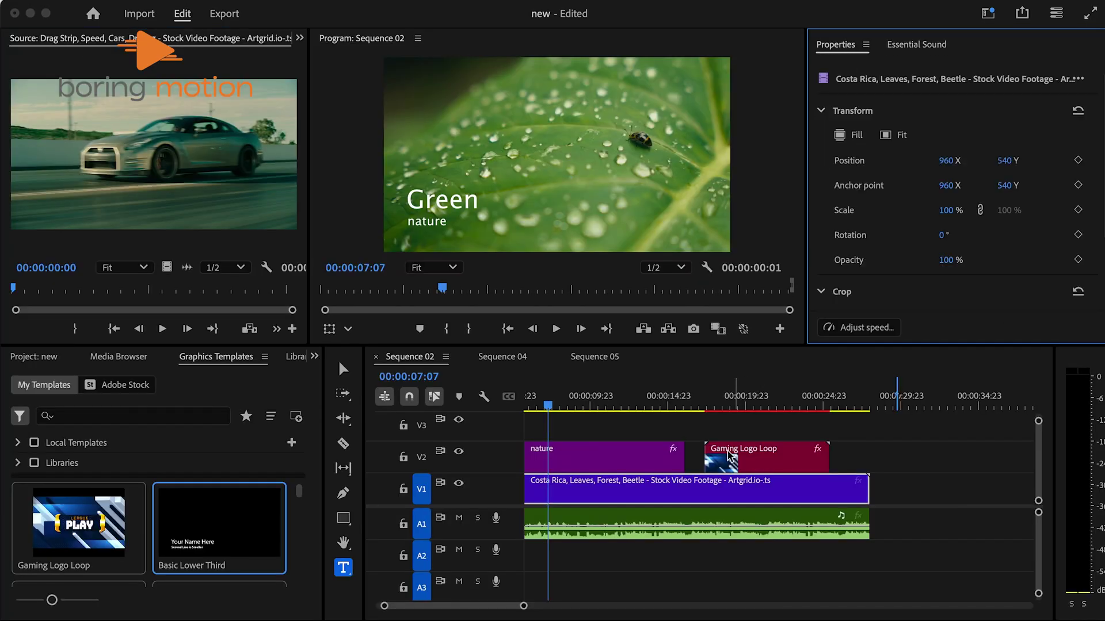
{"action": "left_click", "coordinate": [691, 533]}
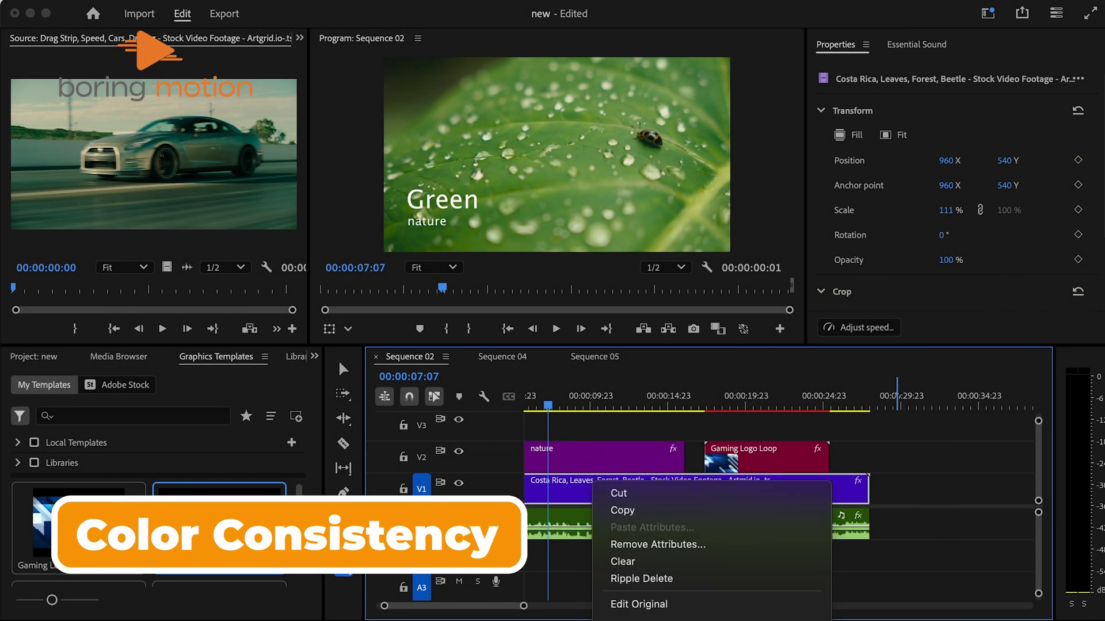
{"action": "left_click", "coordinate": [702, 503]}
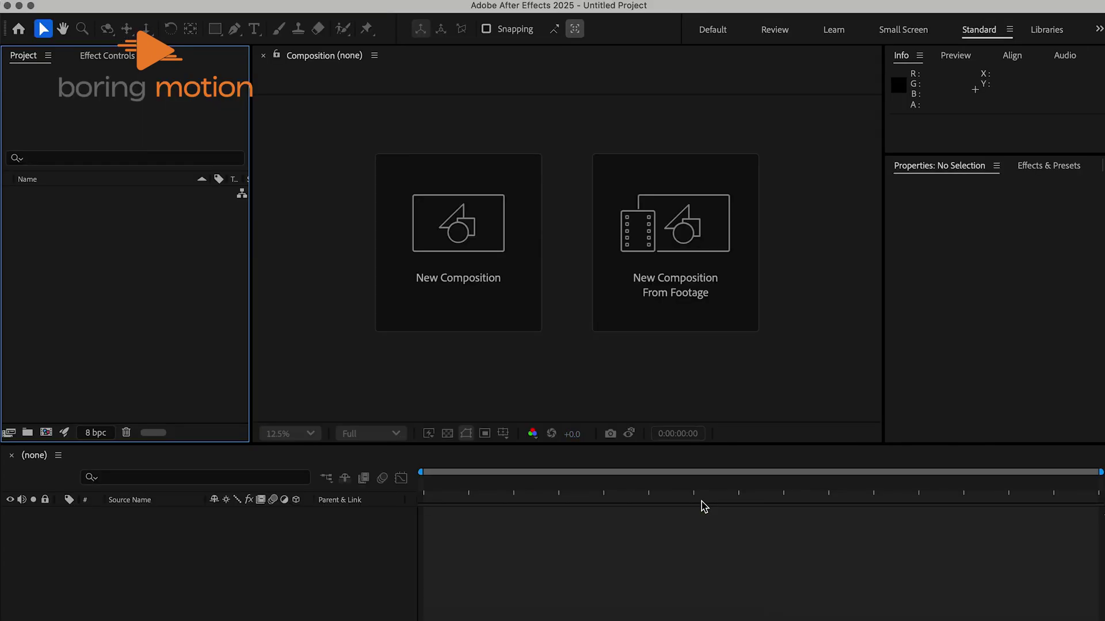
Save the Linked Comp 01 project, set the viewer to Fit, then replace the smoke-bomb clip
{"action": "left_click", "coordinate": [678, 245]}
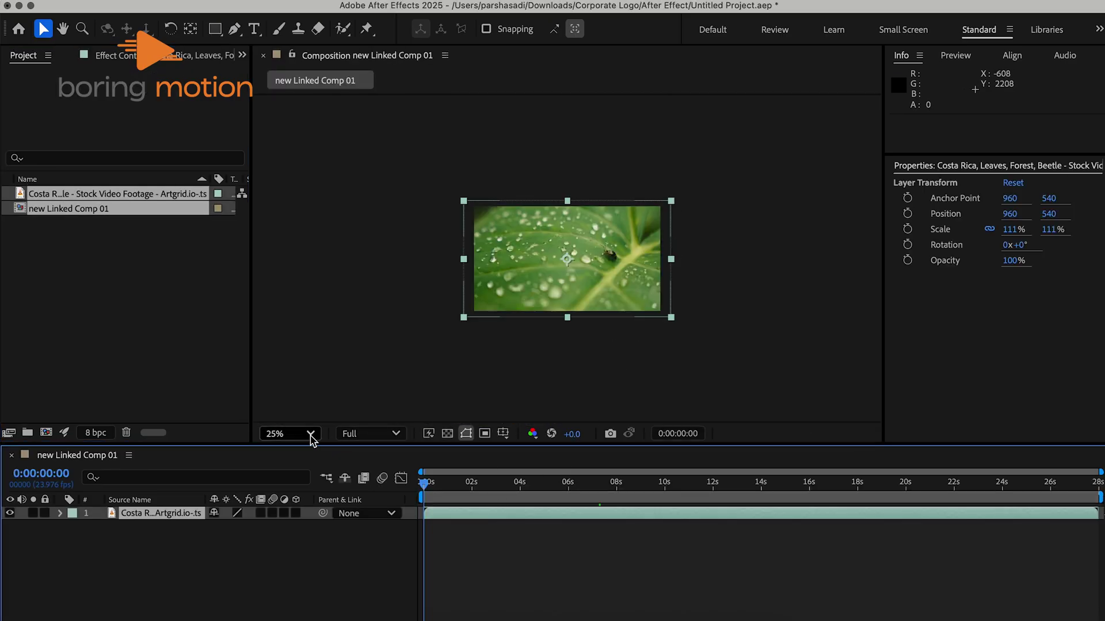
{"action": "left_click", "coordinate": [310, 438]}
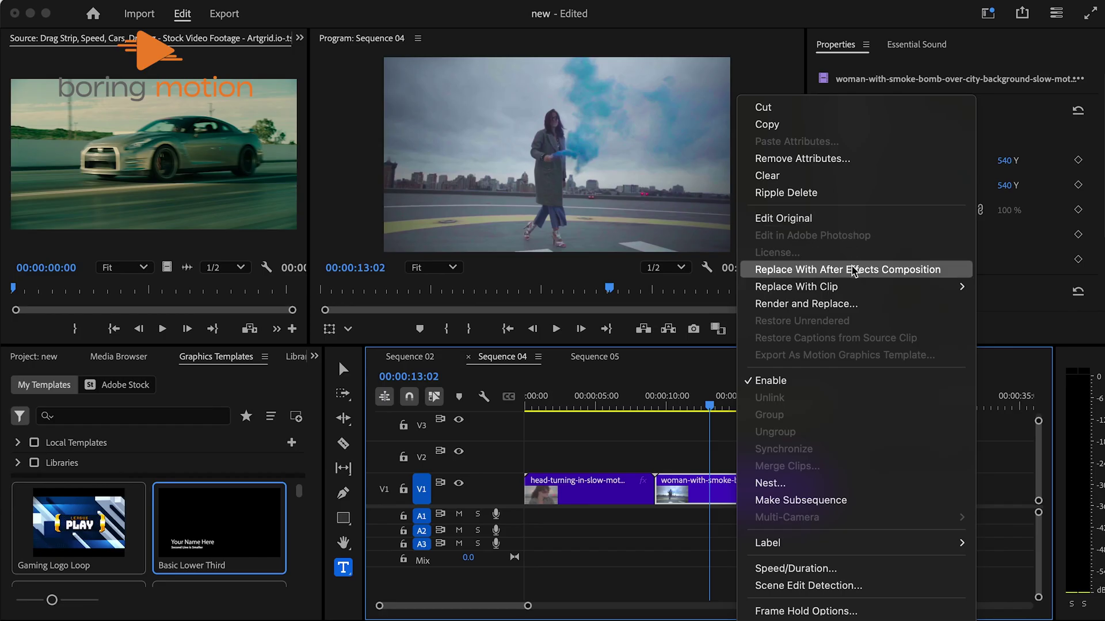
{"action": "left_click", "coordinate": [854, 271]}
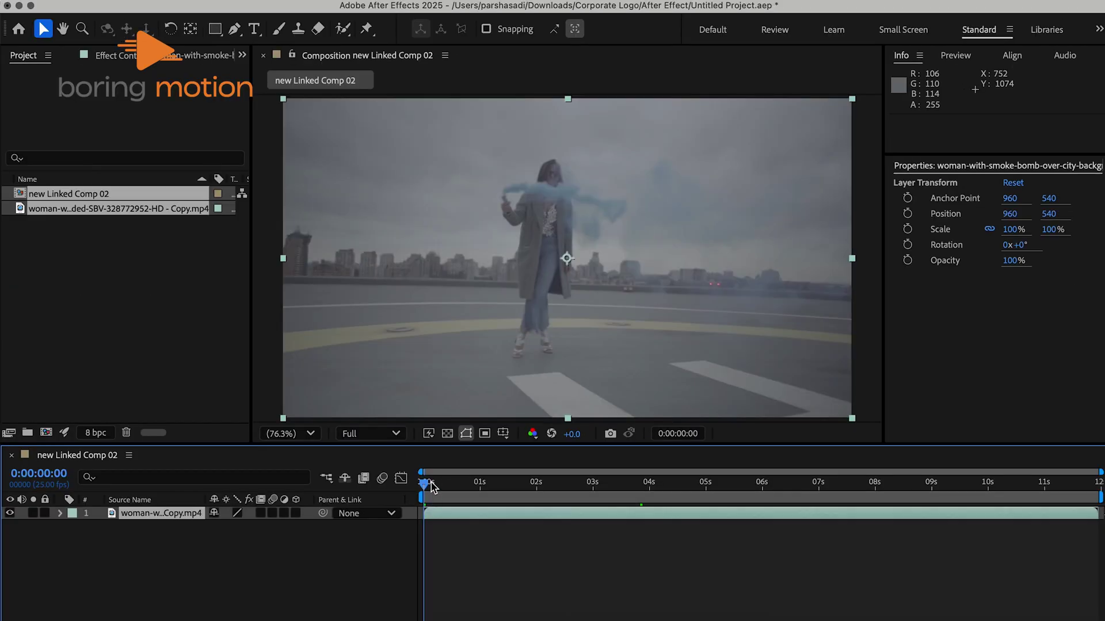
Preview the spray-can clip and replace it with an After Effects composition
{"action": "left_click_drag", "start_coordinate": [433, 486], "coordinate": [630, 483]}
{"action": "mouse_move", "coordinate": [521, 482]}
{"action": "left_mouse_down"}
{"action": "mouse_move", "coordinate": [715, 496]}
{"action": "mouse_move", "coordinate": [502, 477]}
{"action": "left_mouse_up"}
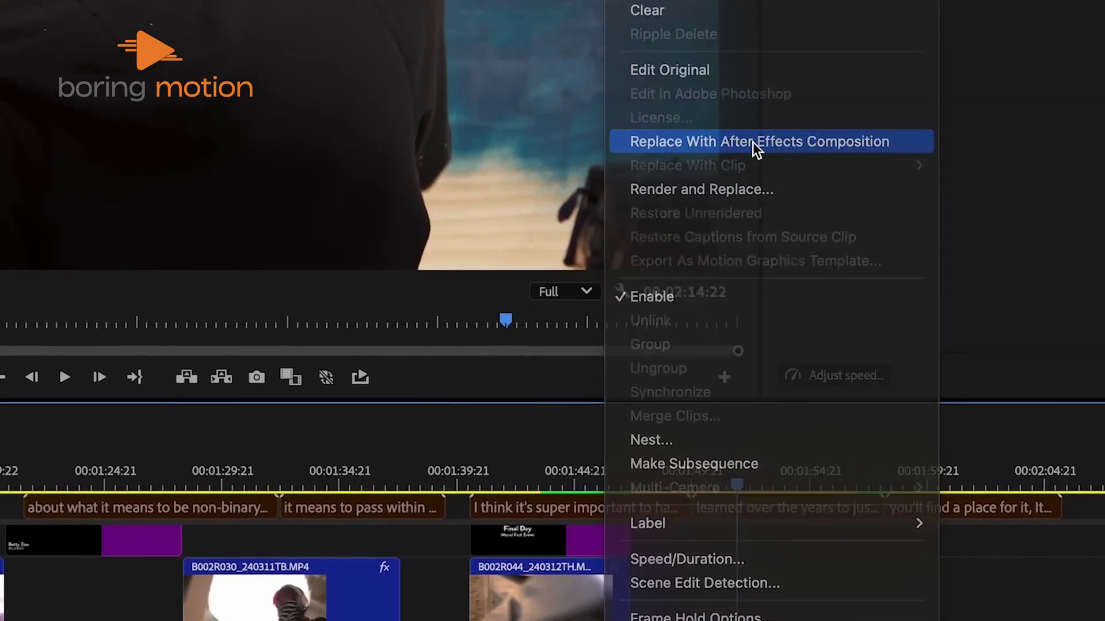
{"action": "left_click", "coordinate": [752, 143]}
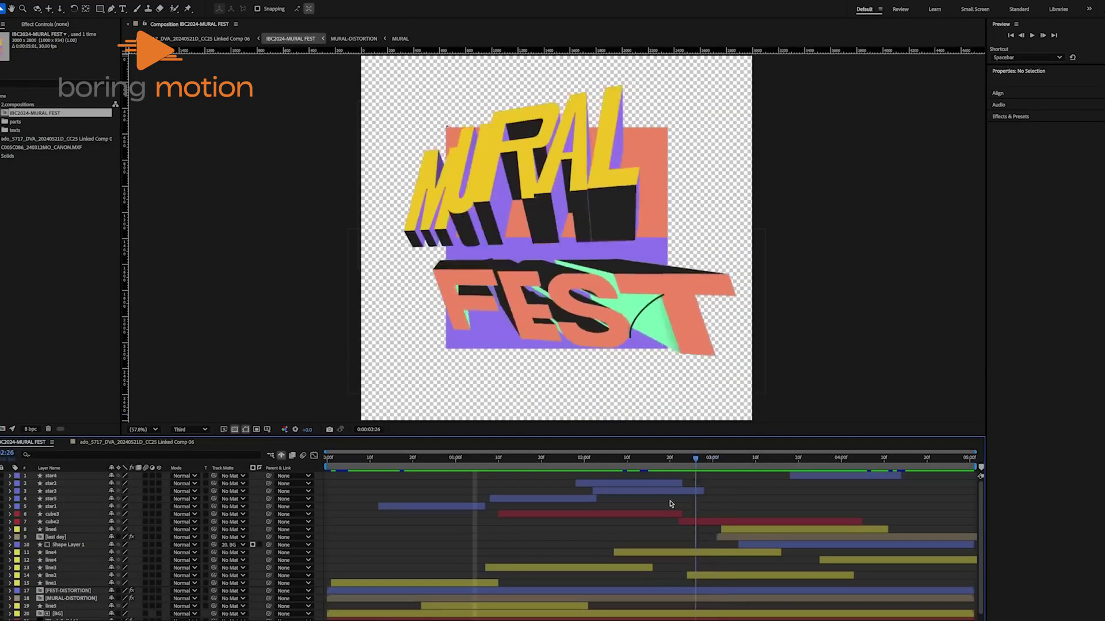
Apply the Fuji ETERNA 250D Fuji 3510 look in Lumetri Creative and view its colour space options
{"action": "left_click_drag", "start_coordinate": [653, 504], "coordinate": [429, 493]}
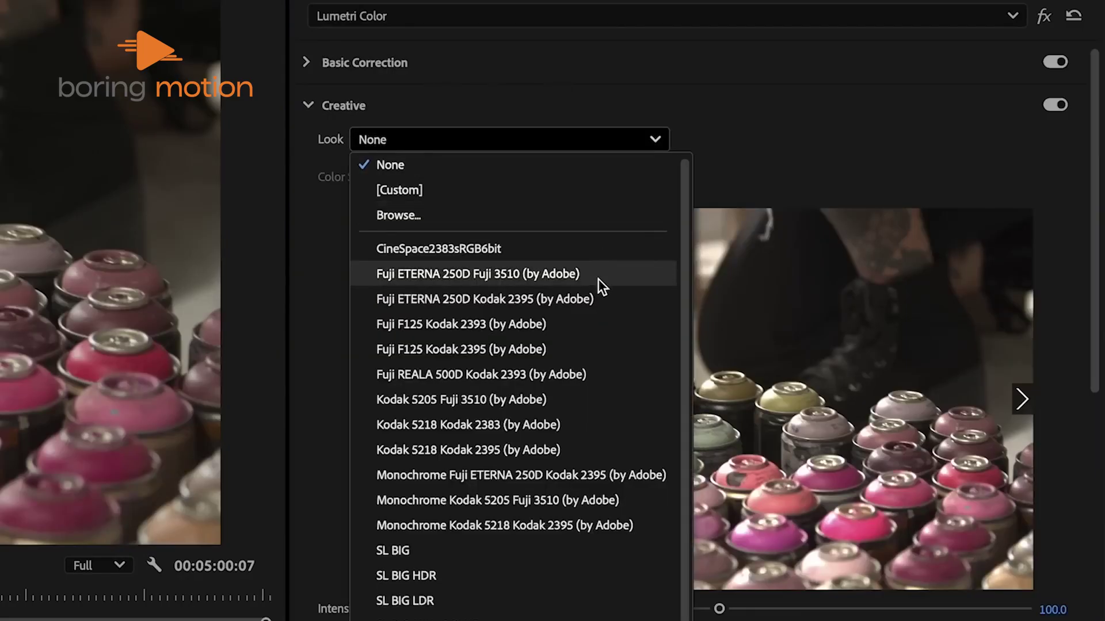
{"action": "left_click", "coordinate": [598, 279]}
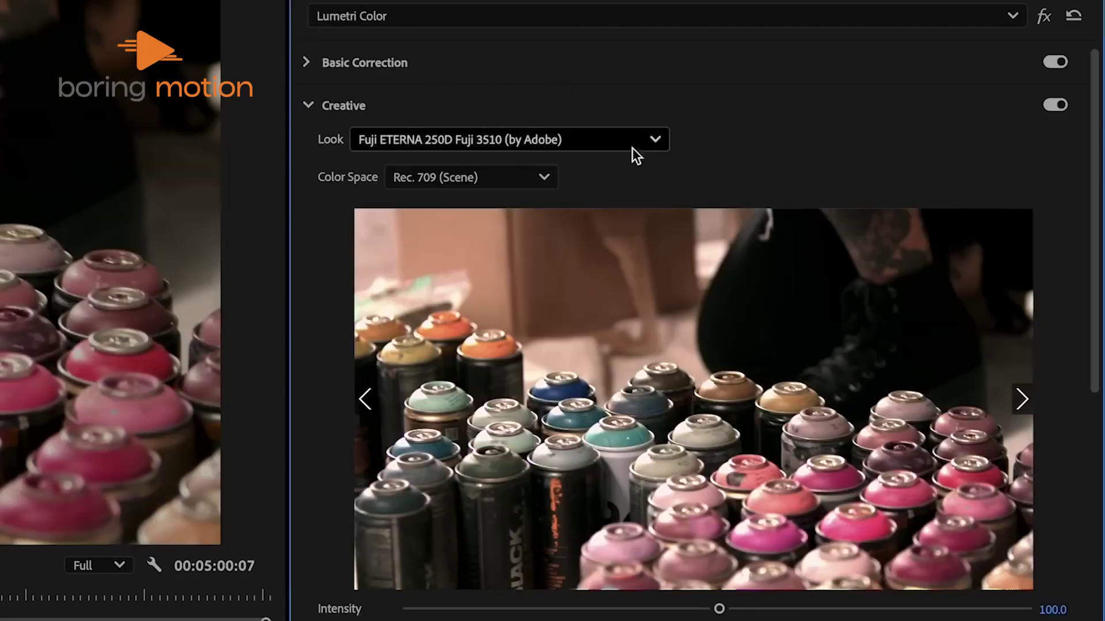
{"action": "left_click", "coordinate": [528, 179]}
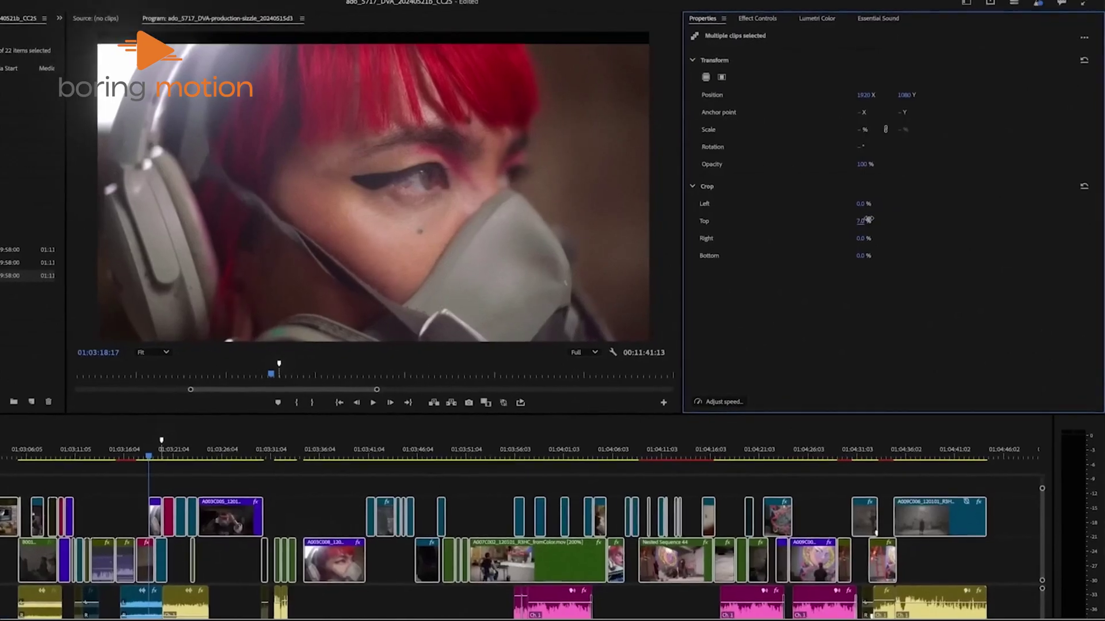
Set Crop Top to 13% and Bottom to 11%, then left-align the title text
{"action": "left_click_drag", "start_coordinate": [868, 219], "coordinate": [872, 254]}
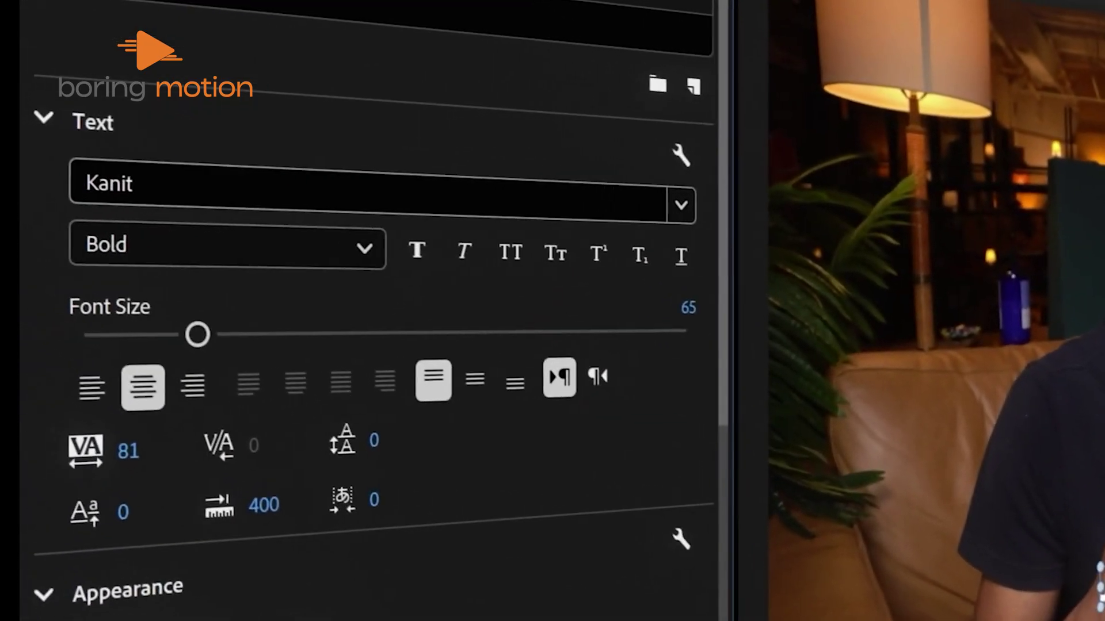
{"action": "scroll", "coordinate": [197, 431], "scroll_direction": "down", "scroll_amount": 4}
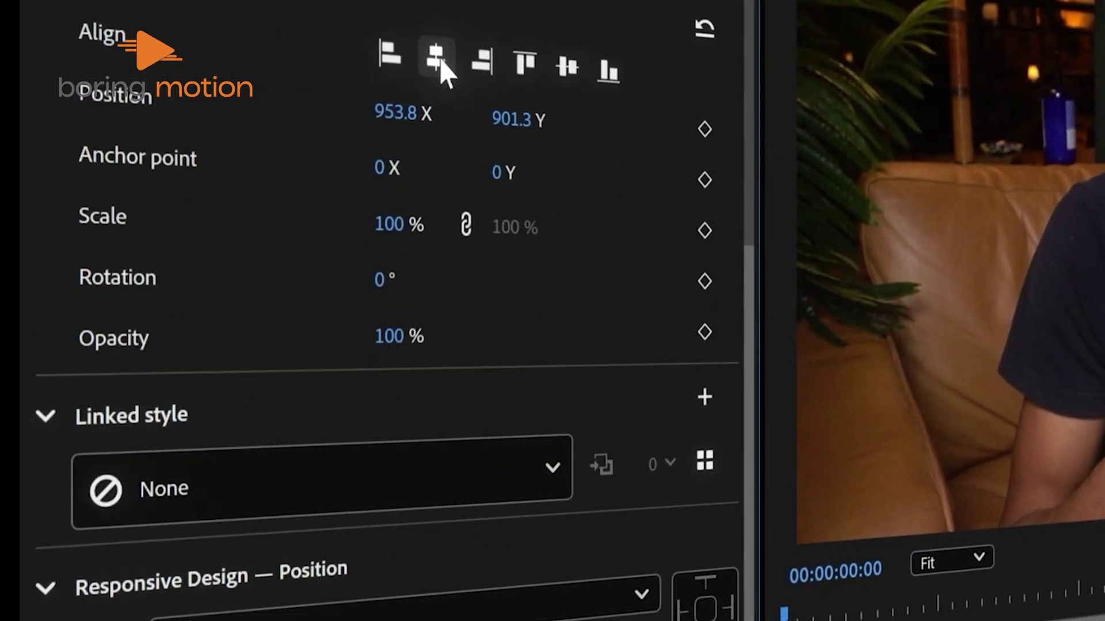
{"action": "left_click", "coordinate": [412, 30]}
{"action": "left_click", "coordinate": [558, 387]}
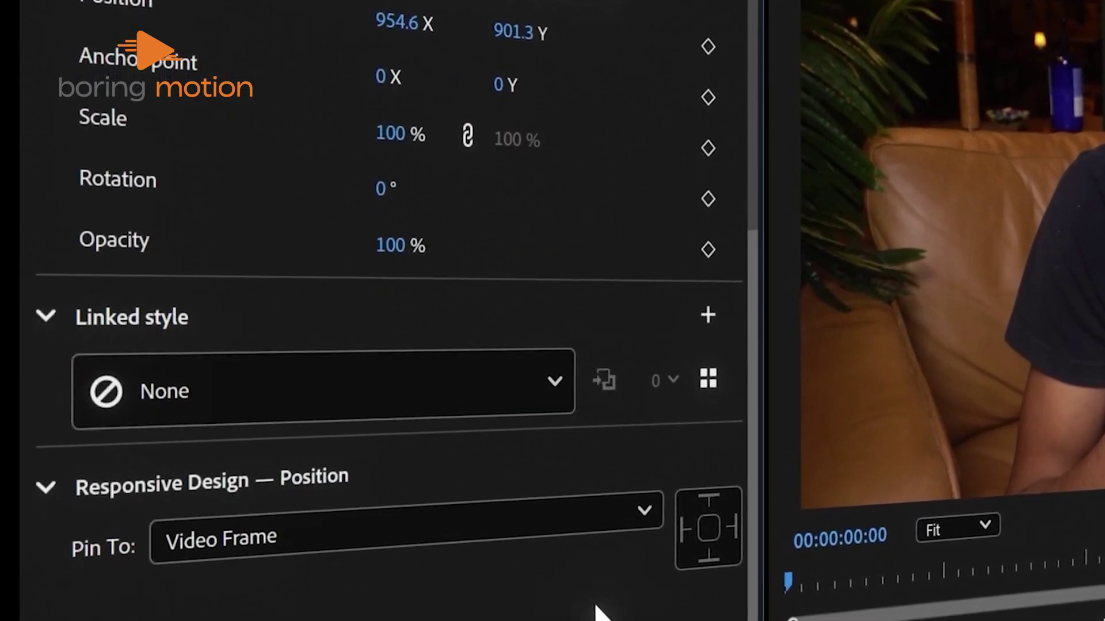